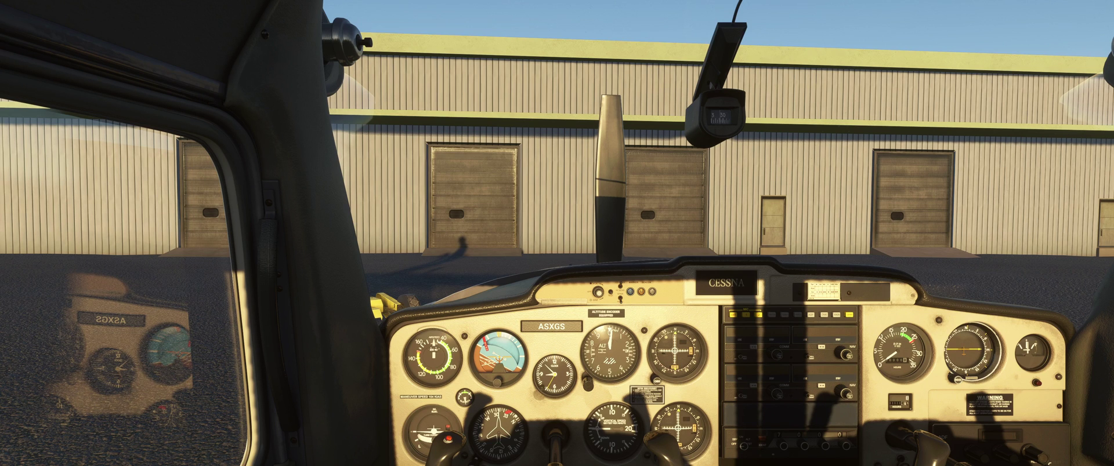
- Start the Sky4Sim server, then open the Sky4Sim panel in the simulator and continue to its map
key("alt+Tab")
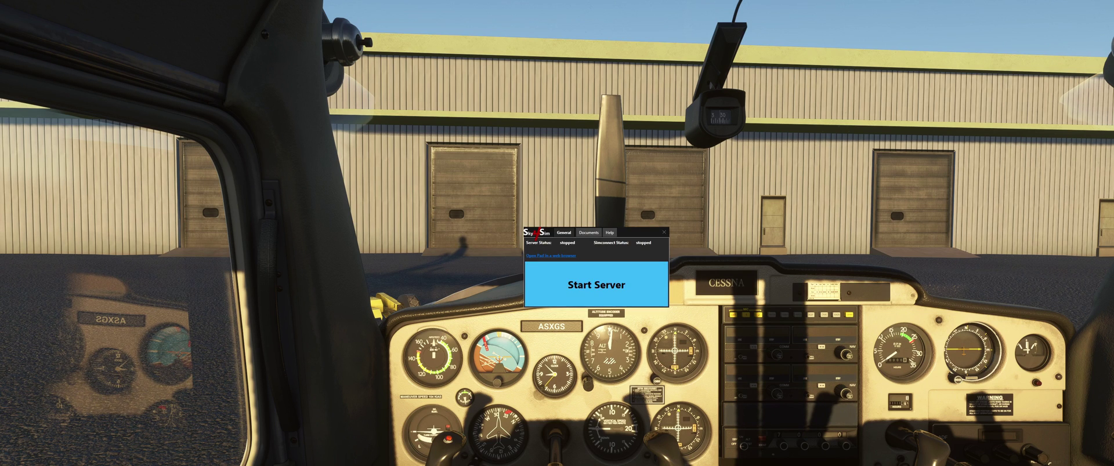
left_click(611, 284)
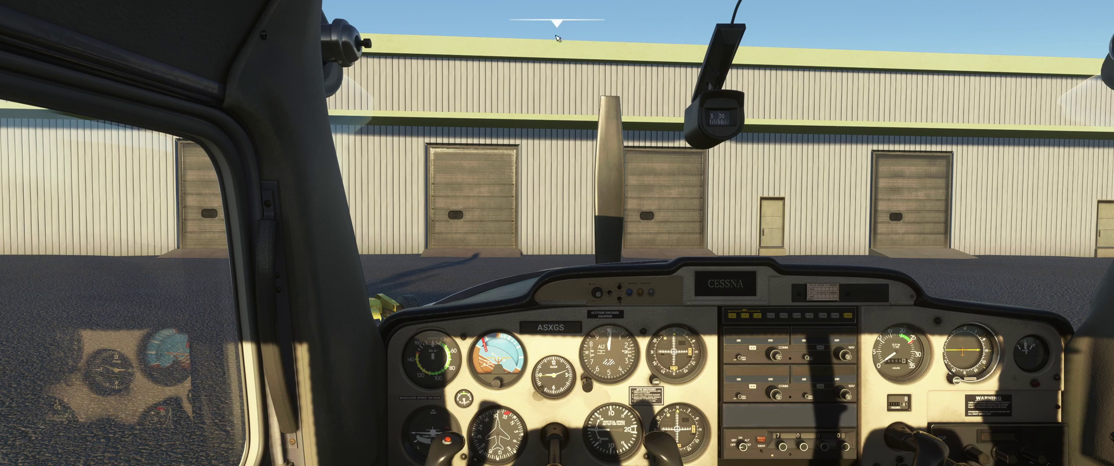
mouse_move(549, 25)
left_click(455, 47)
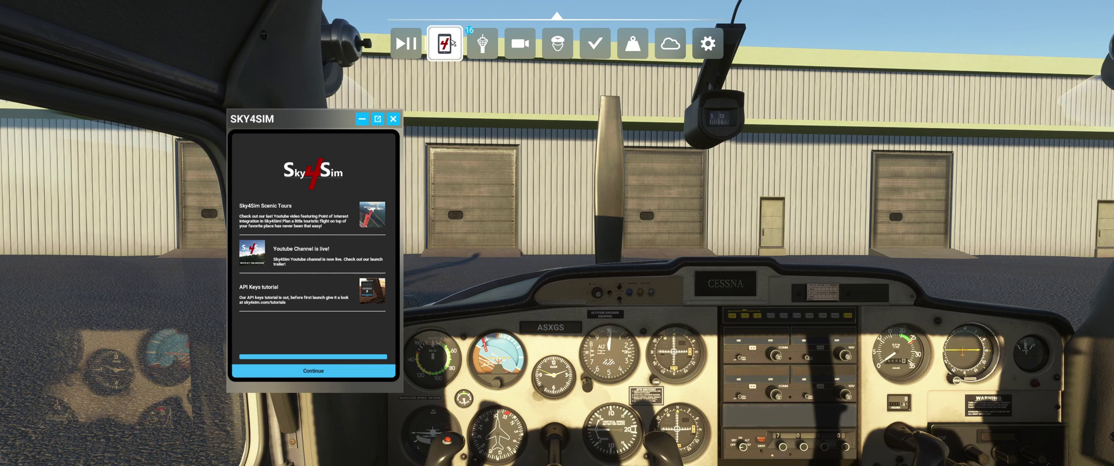
left_click(348, 375)
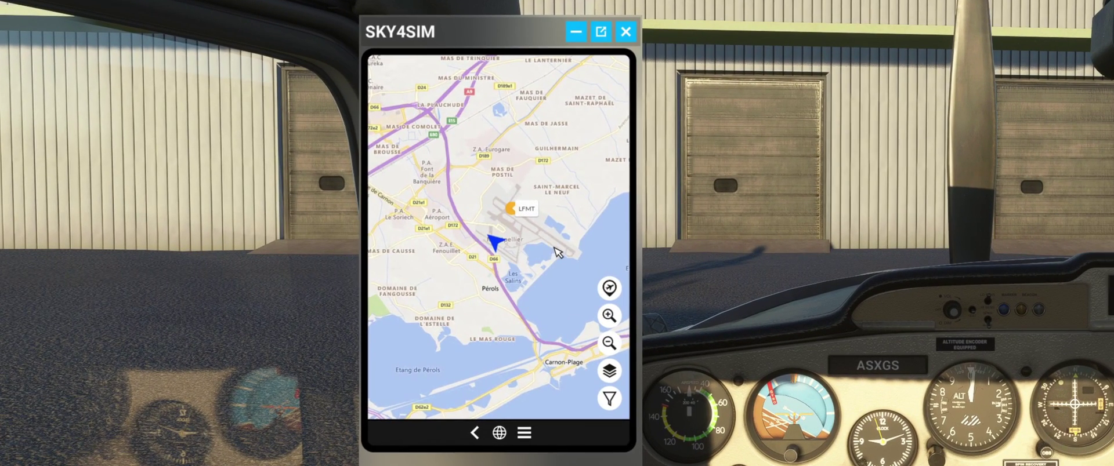
- Place a first waypoint near the coast, a little northwest of Saintes-Maries-de-la-Mer
scroll(557, 252, "down", 5)
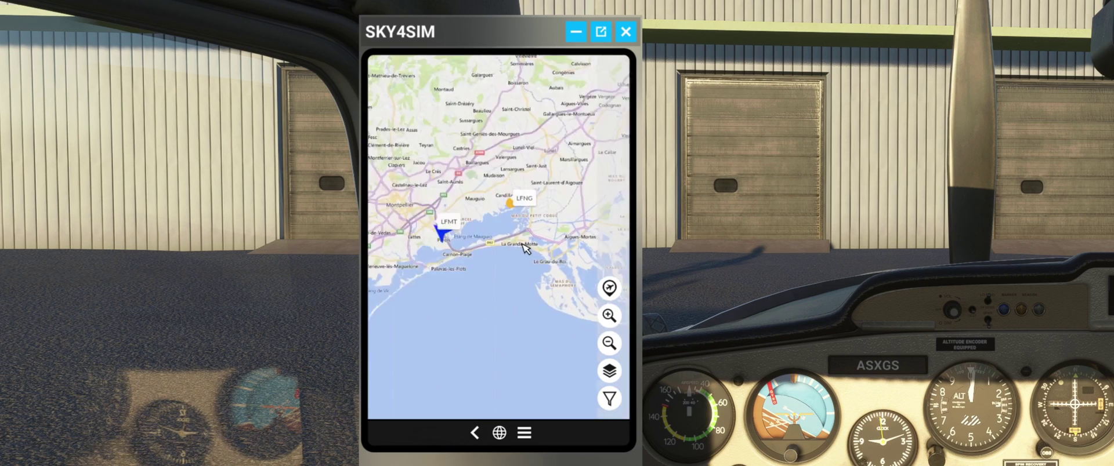
scroll(530, 250, "down", 2)
left_click_drag(528, 250, 459, 250)
left_click_drag(512, 261, 409, 254)
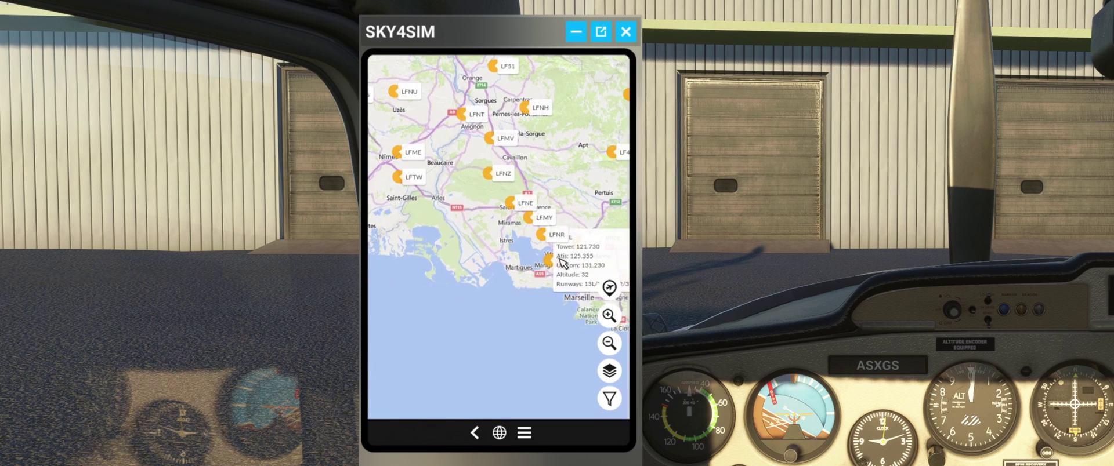
left_click_drag(447, 280, 532, 278)
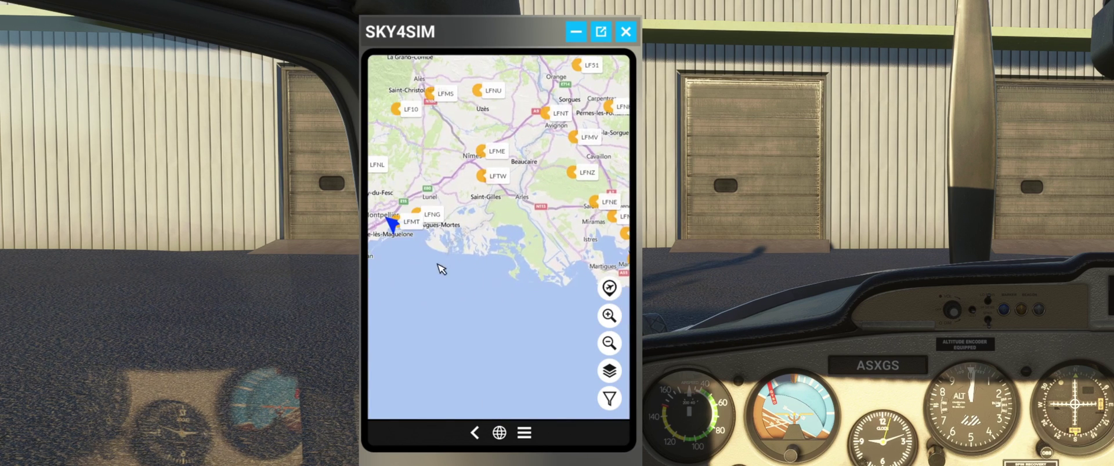
left_click_drag(445, 269, 458, 266)
scroll(506, 286, "up", 3)
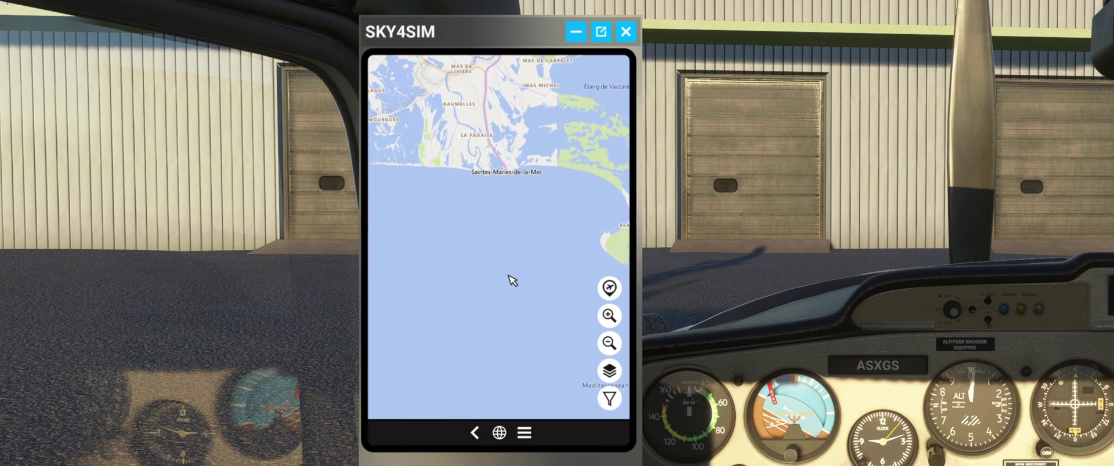
left_click_drag(439, 173, 482, 235)
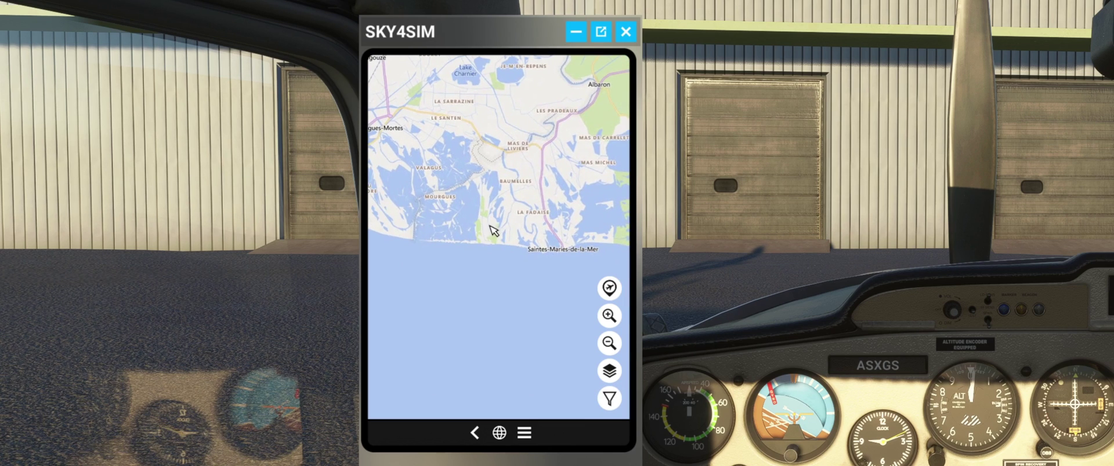
left_click(487, 226)
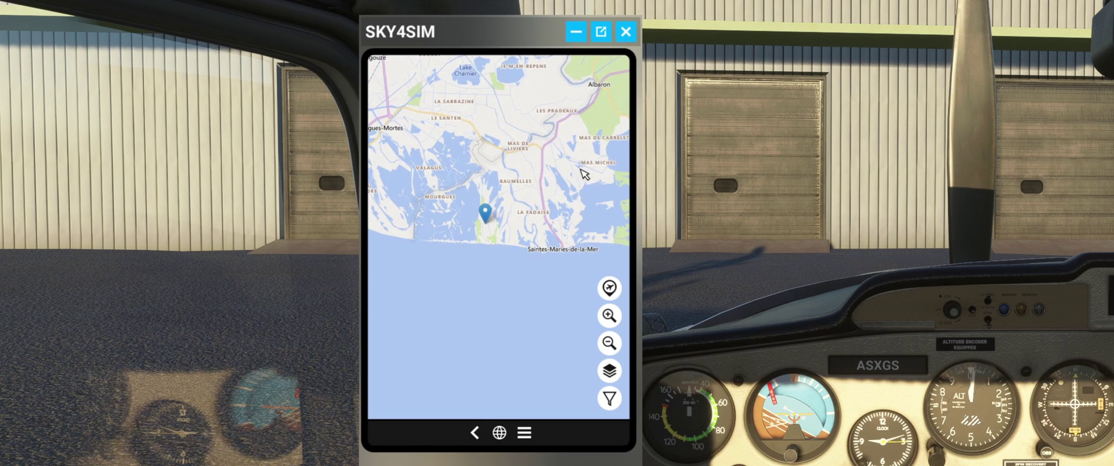
- Add four waypoints: the north shore of Étang de Vaccarès, the islands south of it, and two points offshore heading southwest
left_click_drag(592, 174, 505, 187)
left_click(562, 141)
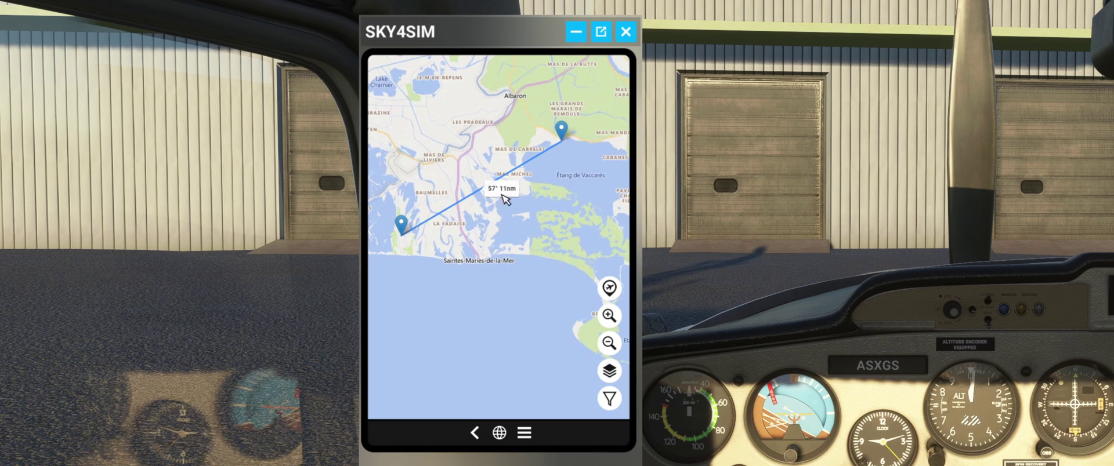
left_click(575, 230)
left_click(529, 302)
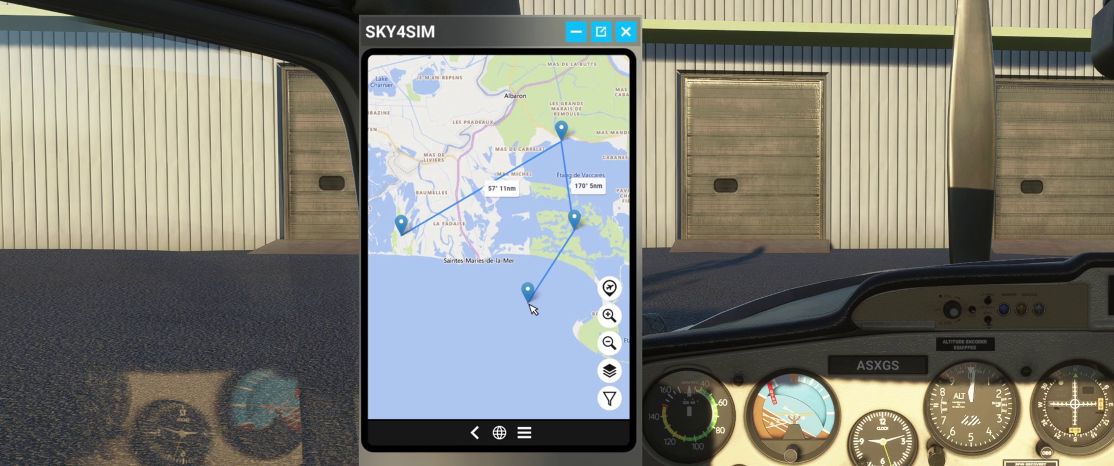
left_click(439, 339)
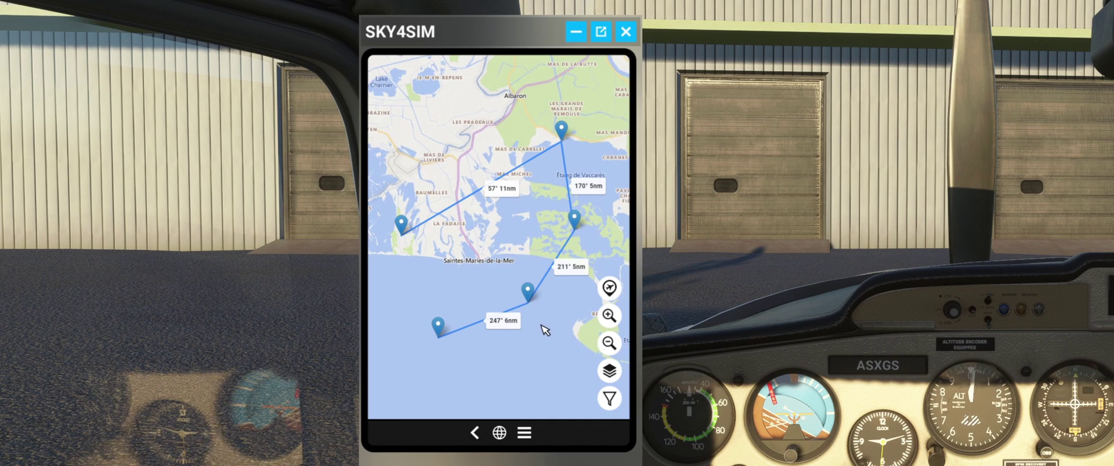
- Delete the first offshore waypoint and move the island waypoint west to a point northeast of Saintes-Maries-de-la-Mer
left_click(528, 293)
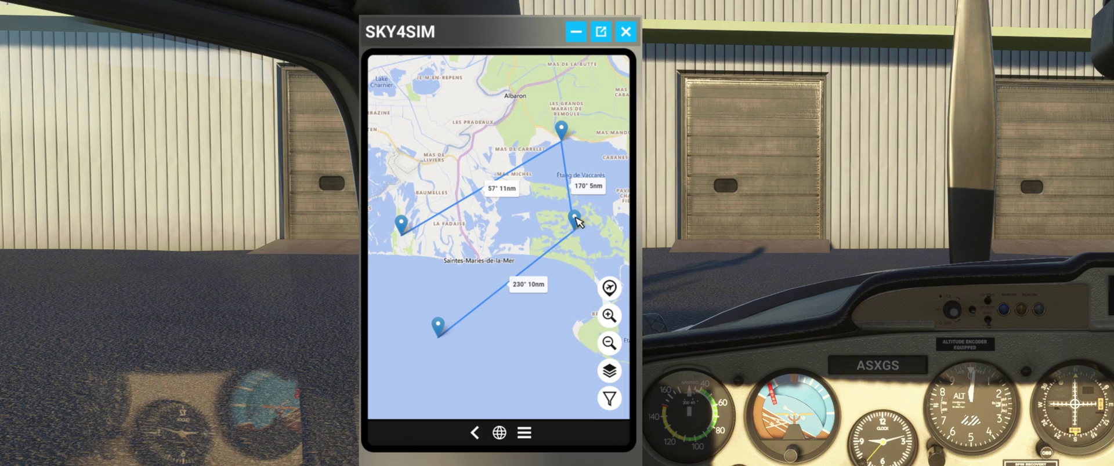
mouse_move(576, 221)
left_mouse_down()
mouse_move(459, 242)
mouse_move(514, 230)
left_mouse_up()
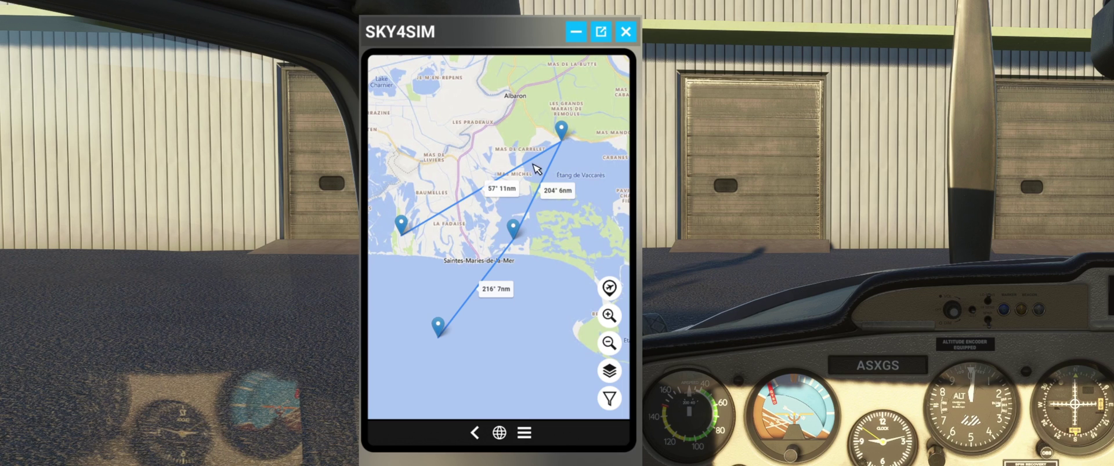
- Insert a waypoint into the first leg and move it north to near Mas de Liviers
left_click(468, 197)
left_click_drag(464, 183, 457, 150)
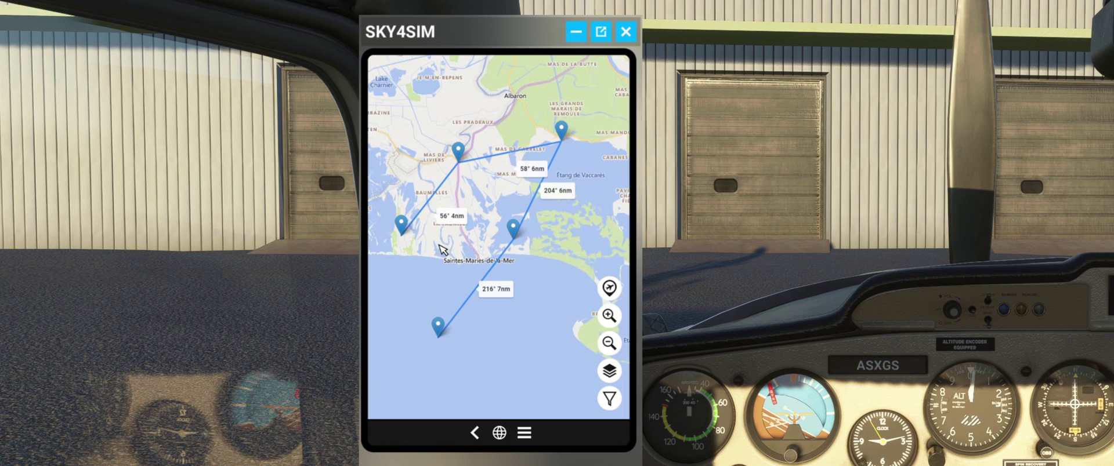
- Delete all five waypoints of the trial route one by one
left_click(400, 224)
left_click(458, 151)
left_click(561, 128)
left_click(513, 227)
left_click(438, 329)
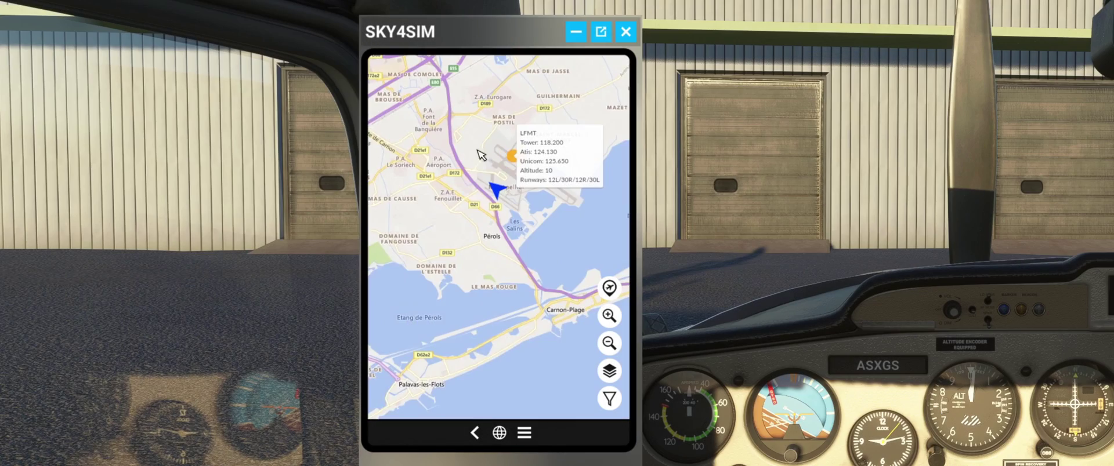
- Place the departure waypoint on the LFMT airport
left_click_drag(479, 159, 471, 180)
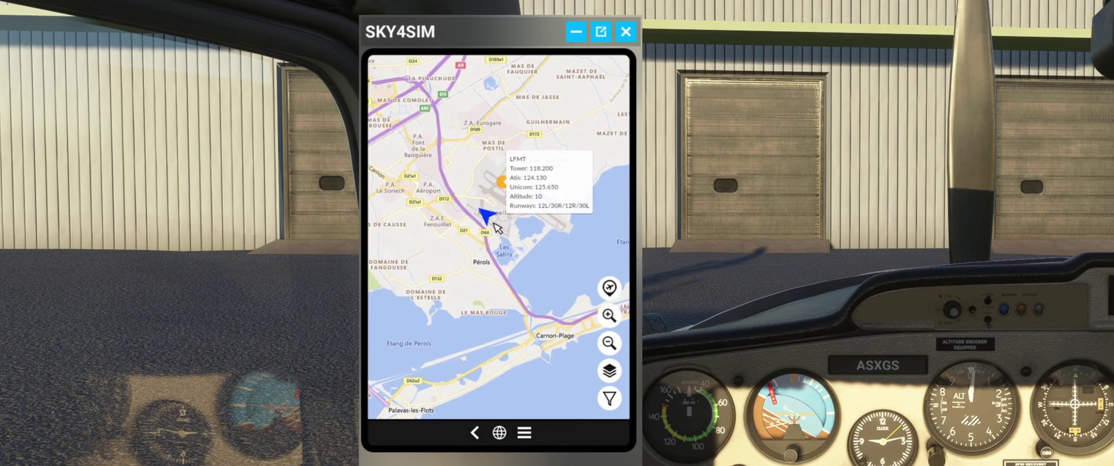
left_click(506, 183)
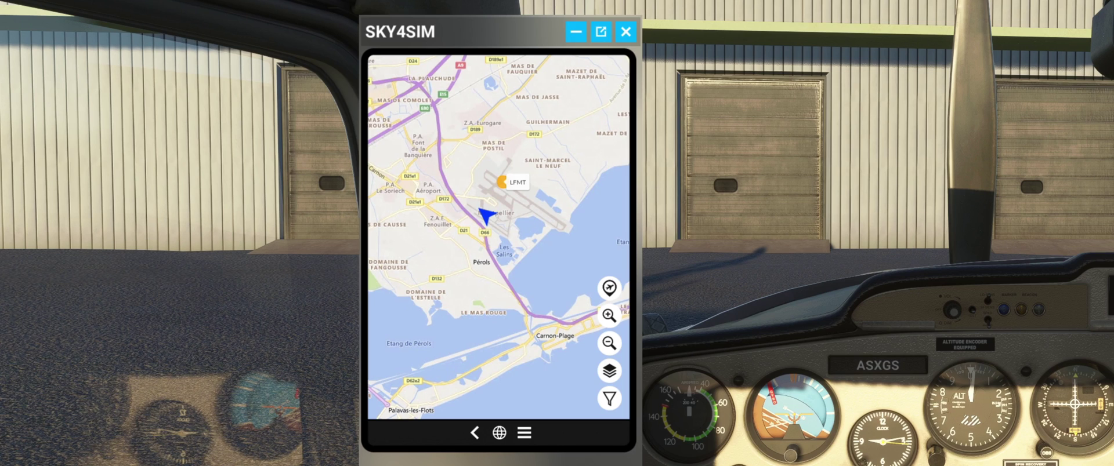
left_click(506, 196)
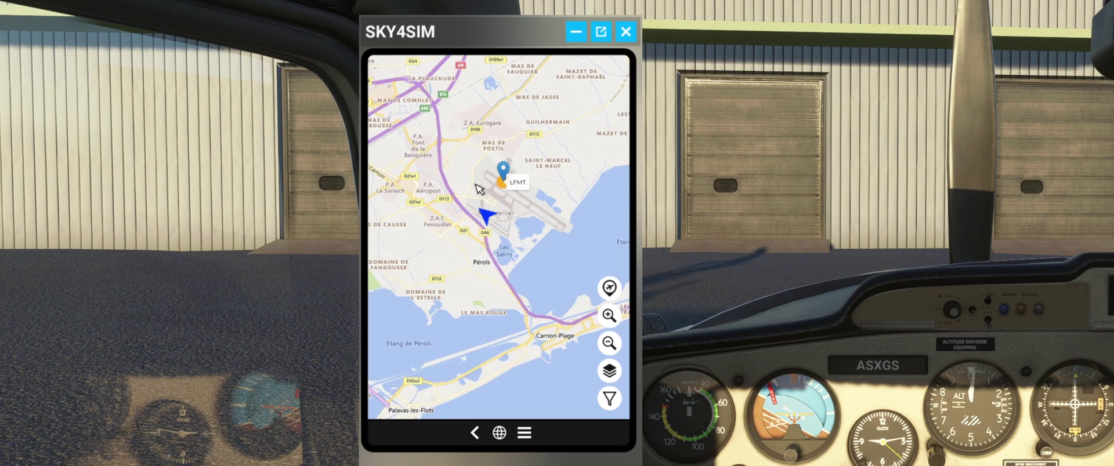
- Add the destination waypoint east of LFMT, on the LFML airport at Marignane
left_click_drag(569, 148, 506, 180)
scroll(517, 195, "down", 2)
left_click_drag(586, 218, 401, 221)
scroll(564, 232, "down", 1)
left_click_drag(449, 230, 374, 223)
left_click(545, 258)
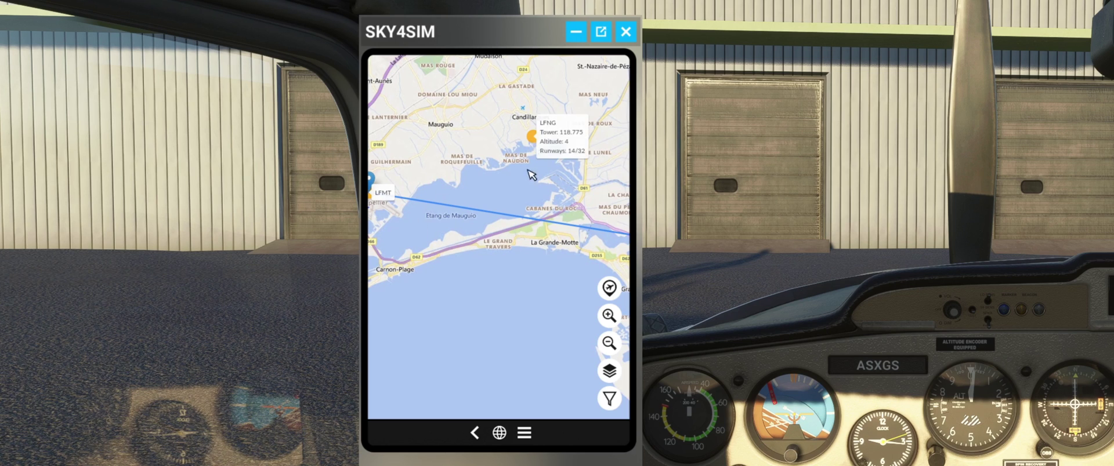
- Insert a waypoint into the route near La Grande-Motte and move it onto the LFNG airport
left_click(530, 220)
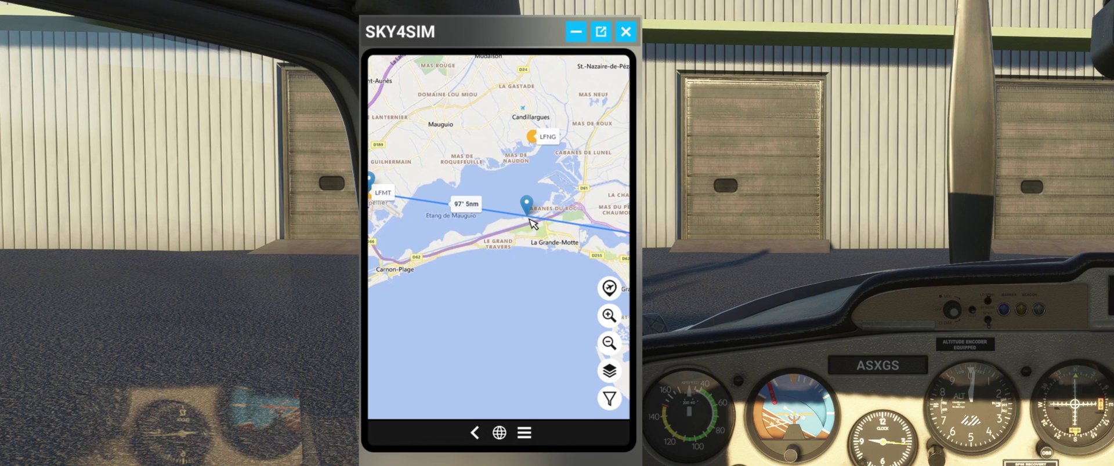
left_click_drag(528, 205, 533, 121)
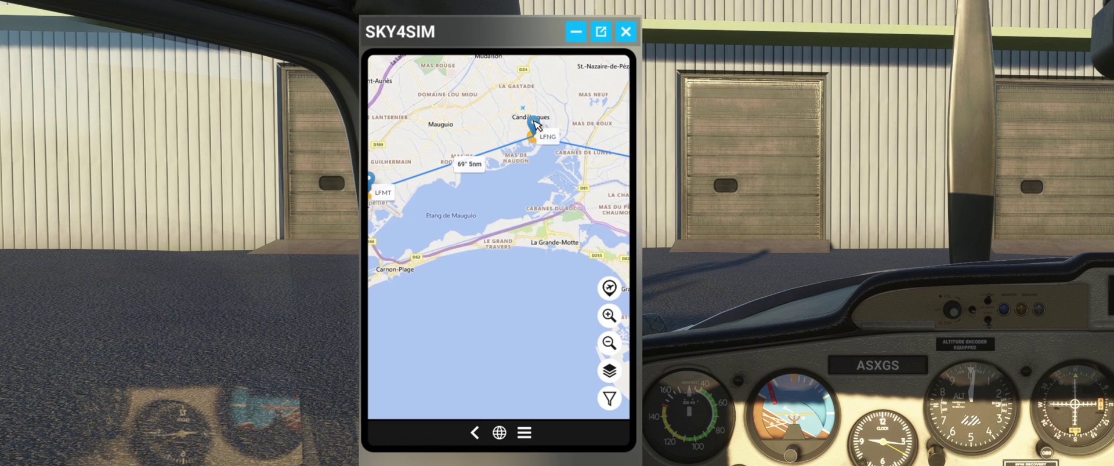
- Insert a waypoint into the leg east of LFNG, at the river bend by Sylvéréal
scroll(542, 235, "down", 2)
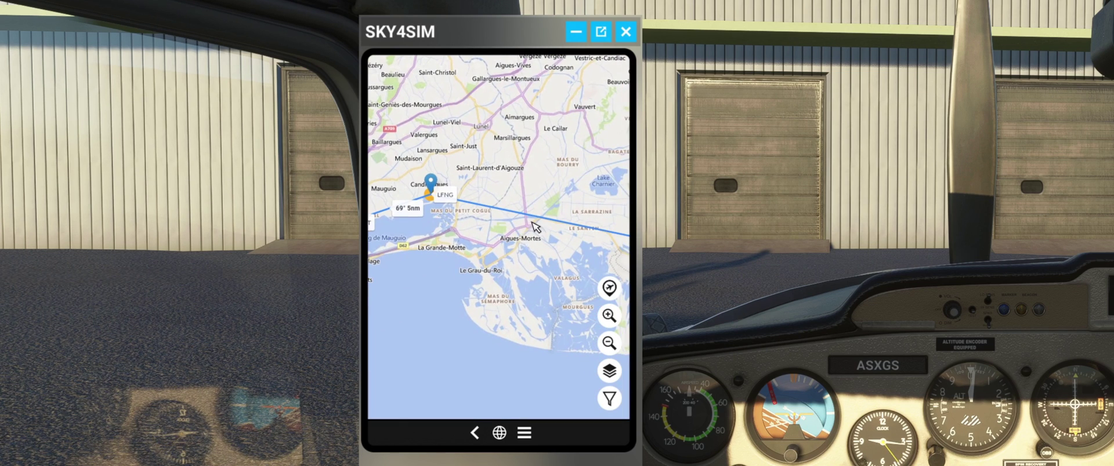
scroll(517, 238, "up", 2)
left_click_drag(550, 198, 530, 239)
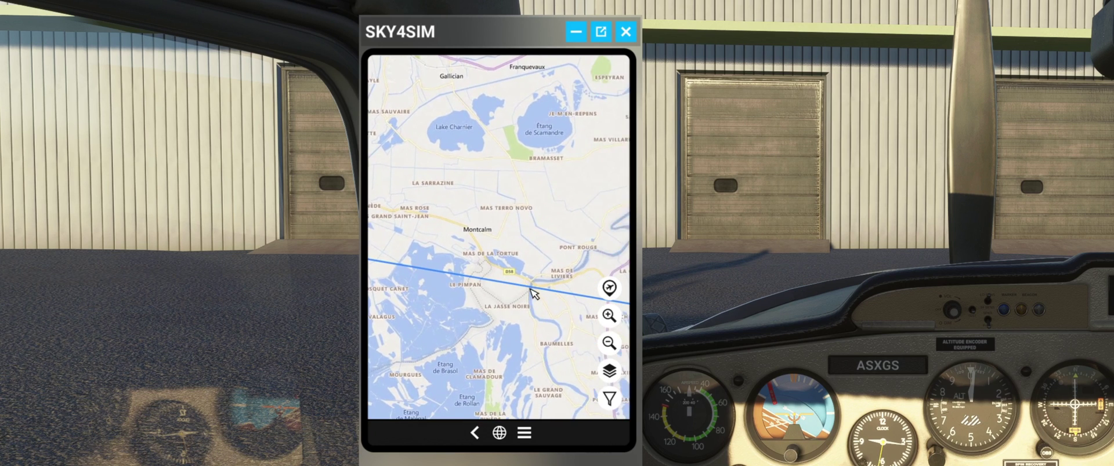
scroll(529, 294, "up", 2)
left_click_drag(549, 283, 547, 257)
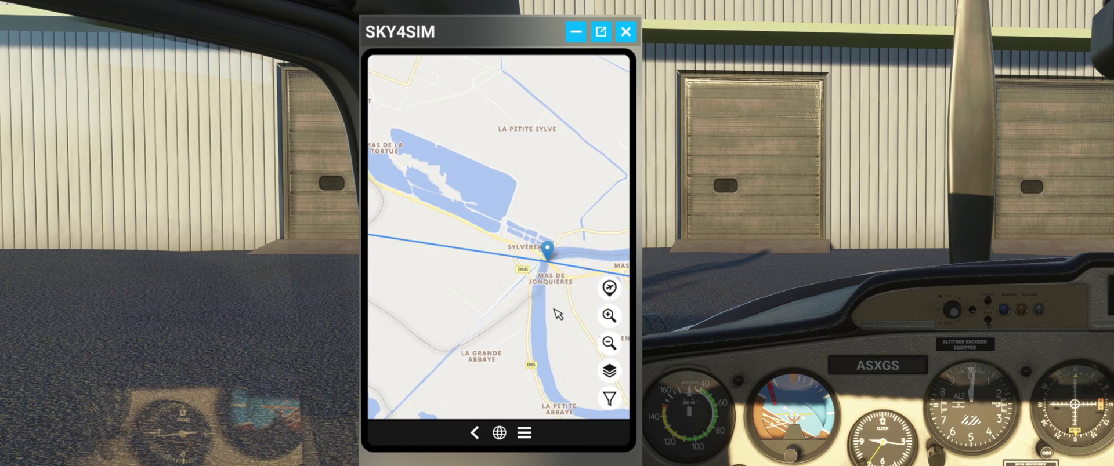
- Insert a waypoint into the following leg, on the small islet in the southern part of Étang de Vaccarès
scroll(572, 322, "down", 3)
left_click_drag(575, 332, 465, 294)
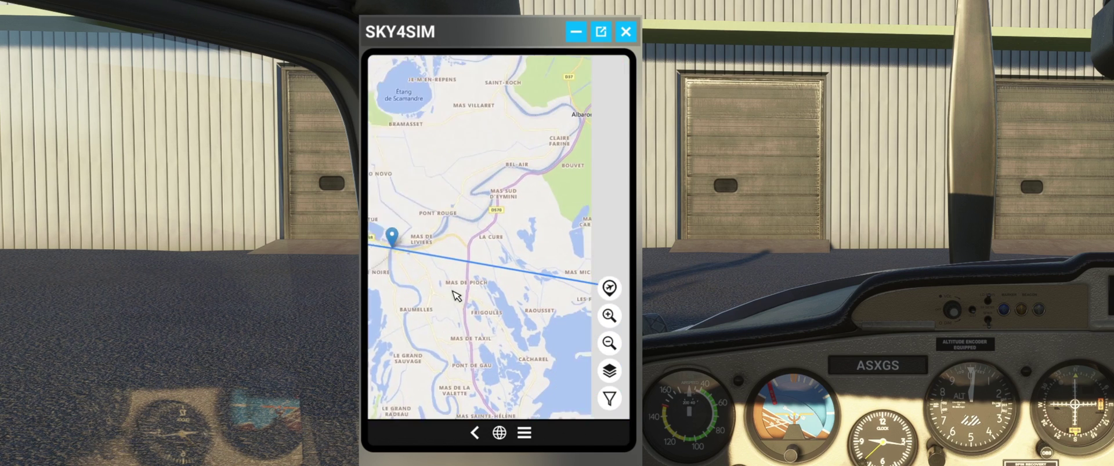
left_click_drag(528, 313, 438, 293)
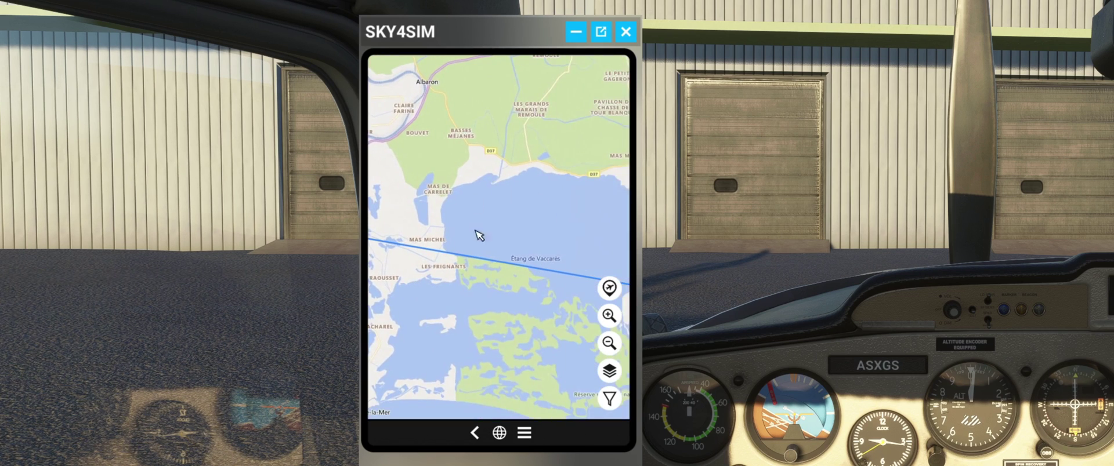
left_click_drag(621, 232, 576, 199)
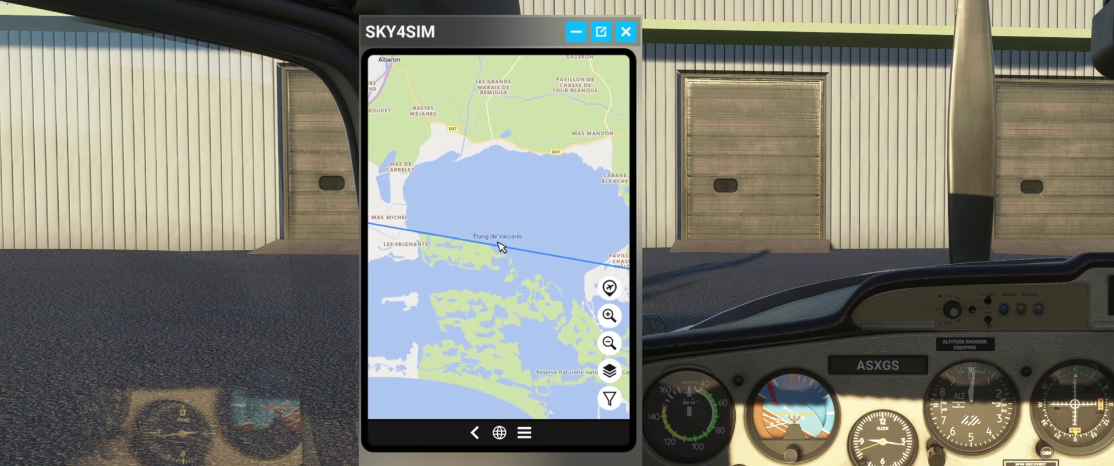
left_click(515, 253)
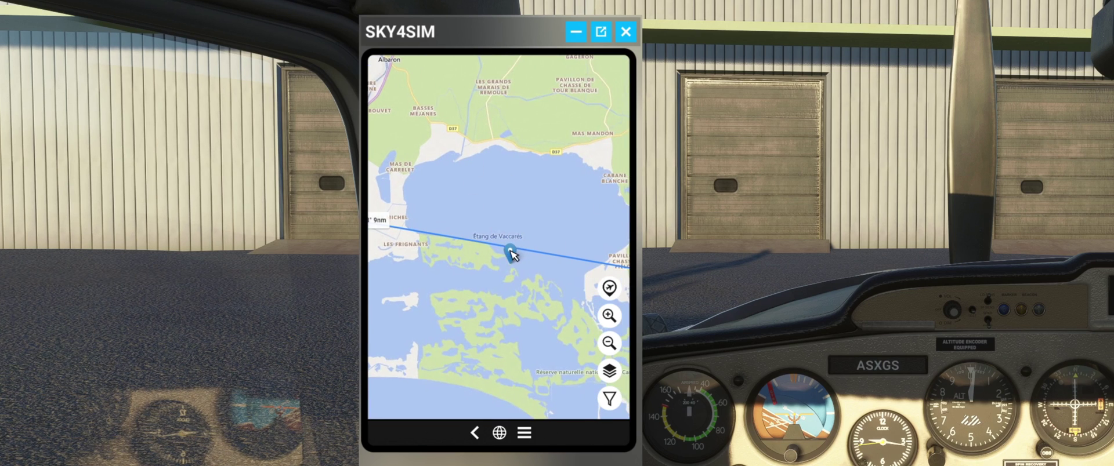
scroll(514, 253, "up", 3)
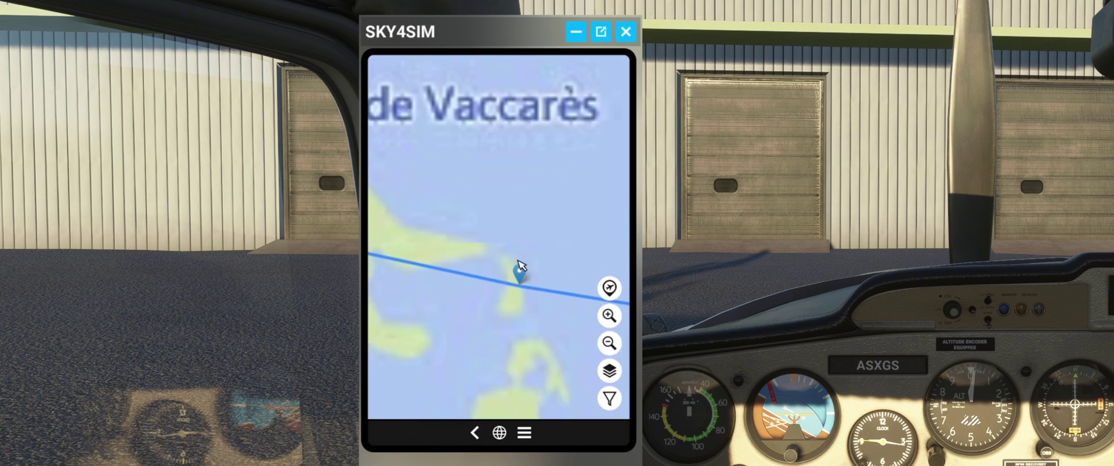
scroll(564, 276, "down", 5)
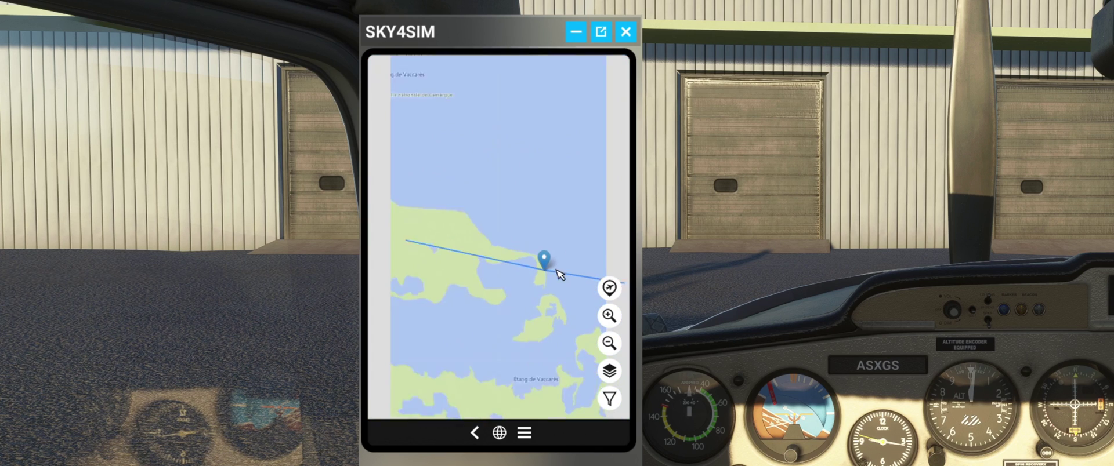
- Switch the map to satellite imagery over the harbour basins north-east of Port-St-Louis-du-Rhône
scroll(542, 251, "down", 3)
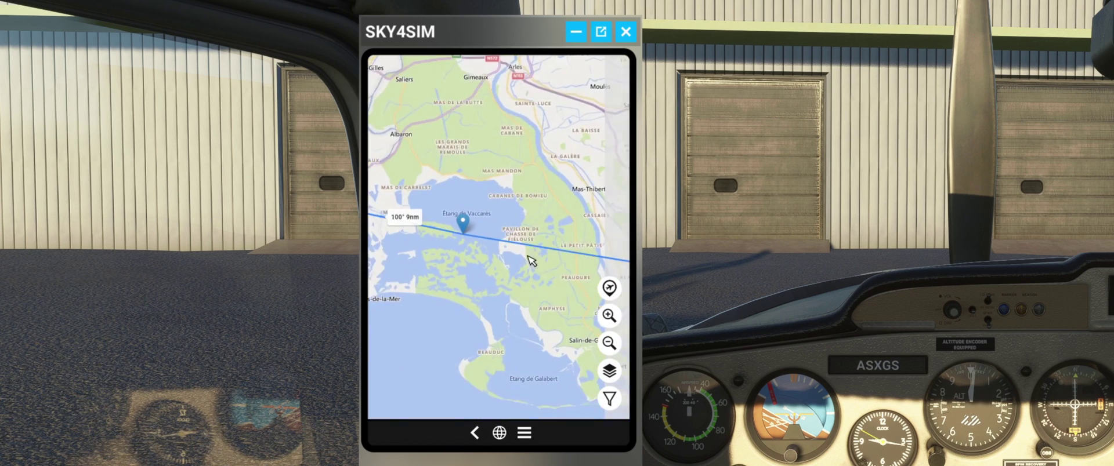
scroll(569, 268, "up", 3)
left_click_drag(572, 249, 428, 253)
left_click(609, 288)
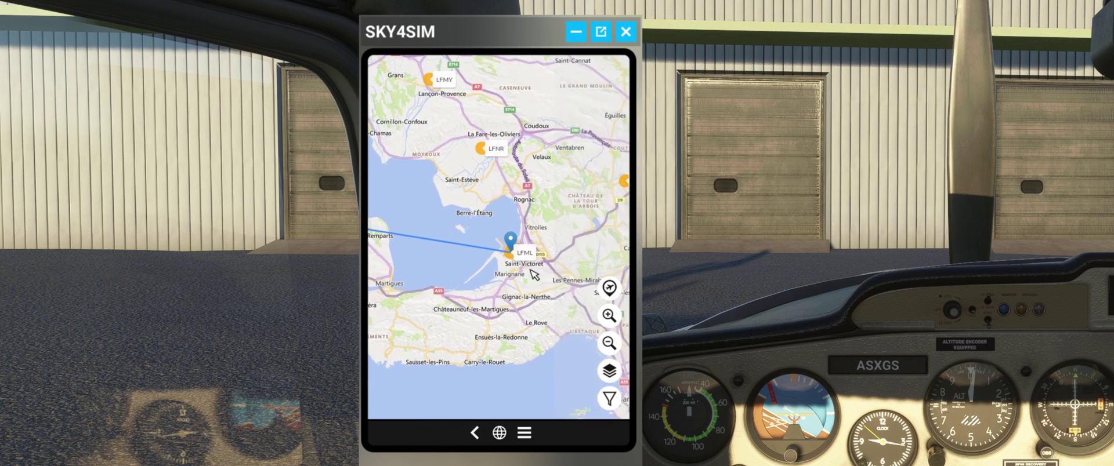
scroll(487, 273, "down", 2)
scroll(544, 281, "up", 4)
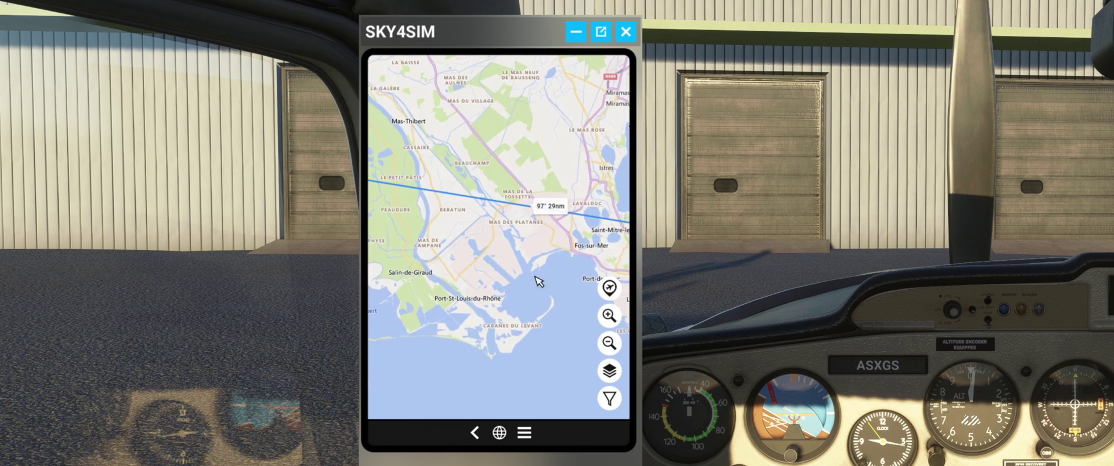
scroll(508, 255, "up", 2)
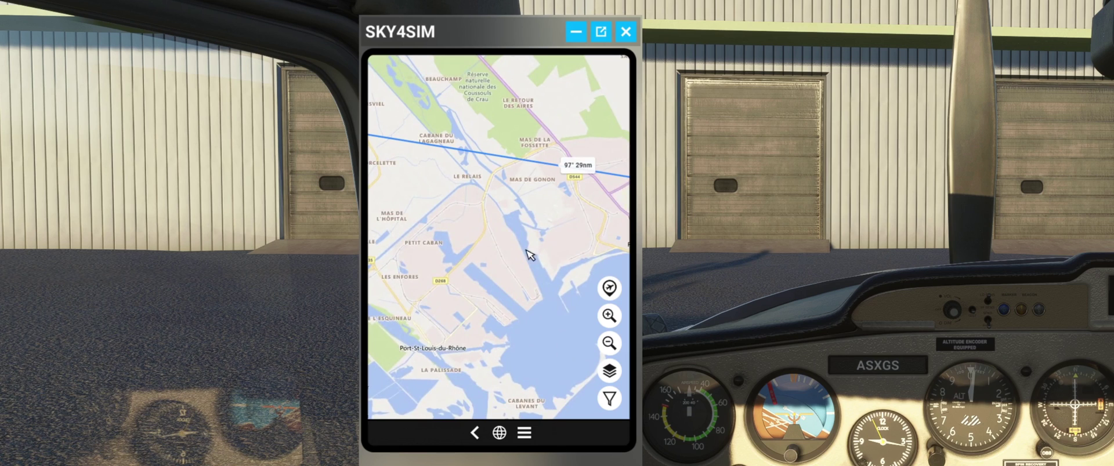
left_click(612, 369)
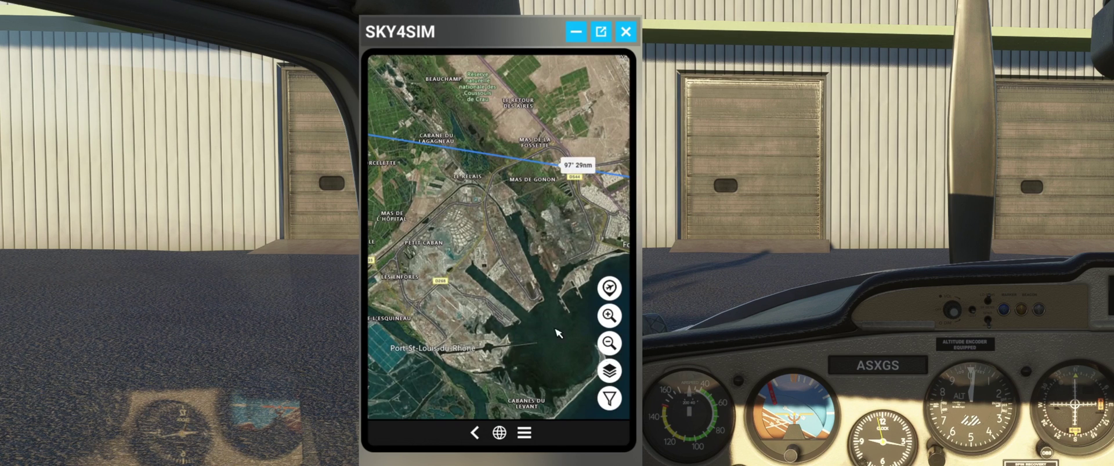
- Insert a waypoint into the leg east of Étang de Vaccarès, at the inland end of the harbour dock near Petit Caban
scroll(497, 302, "up", 2)
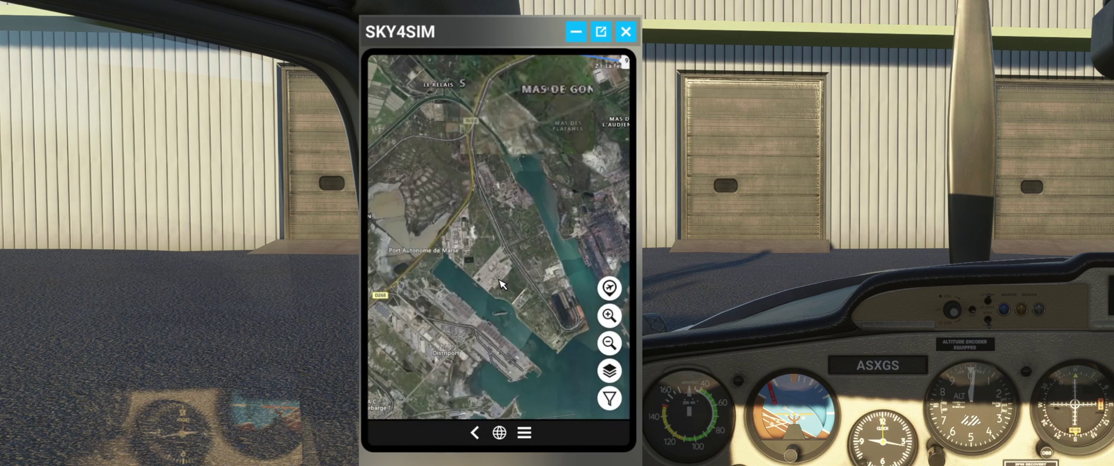
scroll(498, 303, "down", 2)
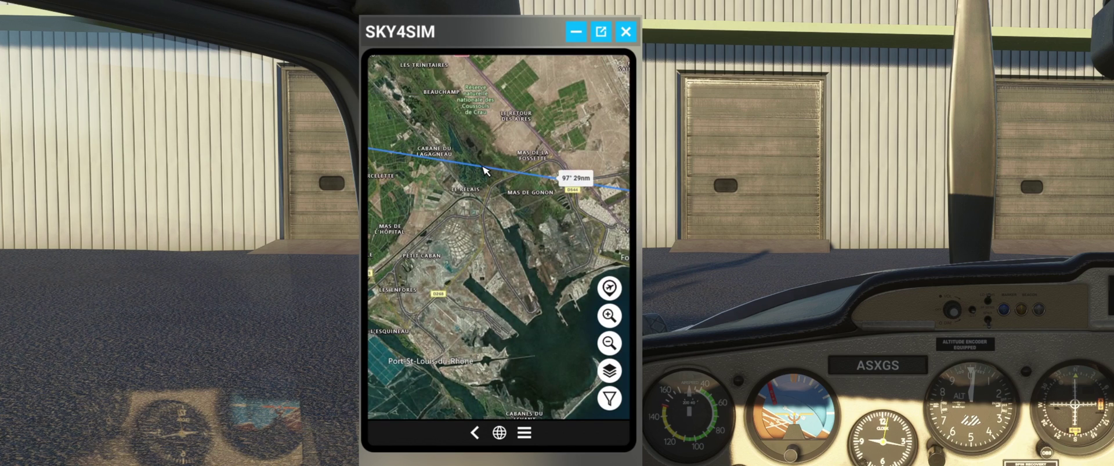
left_click(477, 264)
left_click_drag(469, 277, 468, 278)
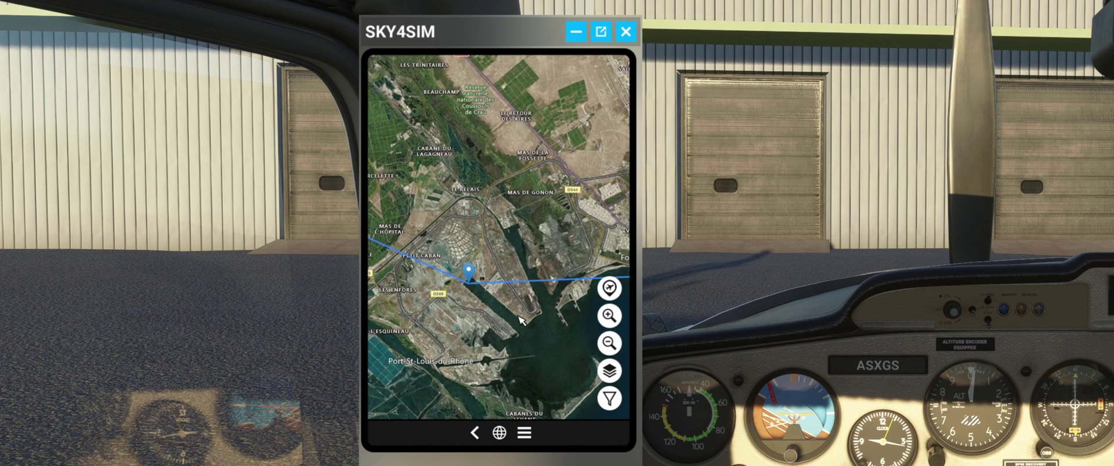
- Insert a waypoint into the leg towards LFML, at the mouth of Canal de Caronte by Port-de-Bouc
left_click_drag(583, 343, 459, 259)
scroll(473, 321, "down", 1)
scroll(441, 295, "up", 1)
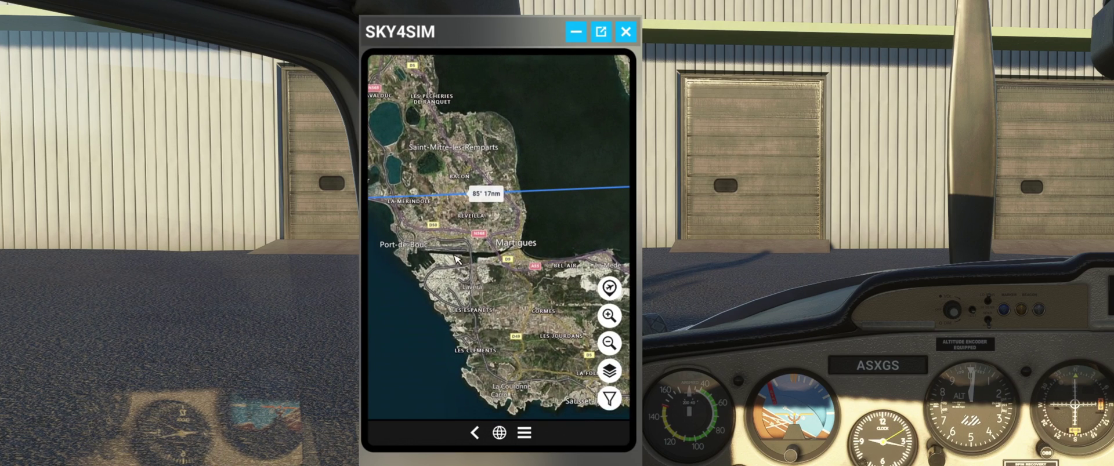
scroll(456, 259, "up", 1)
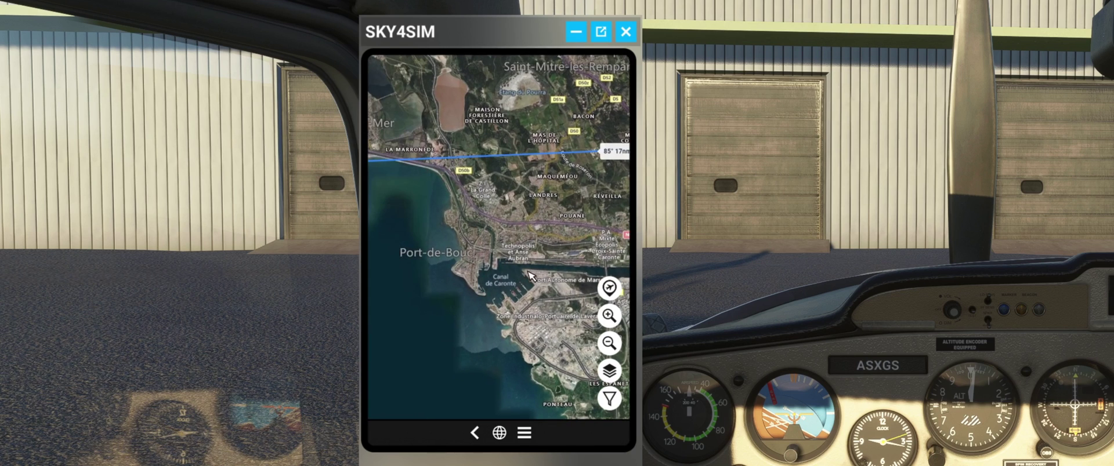
left_click_drag(534, 278, 584, 256)
left_click(512, 144)
left_click_drag(510, 131, 369, 261)
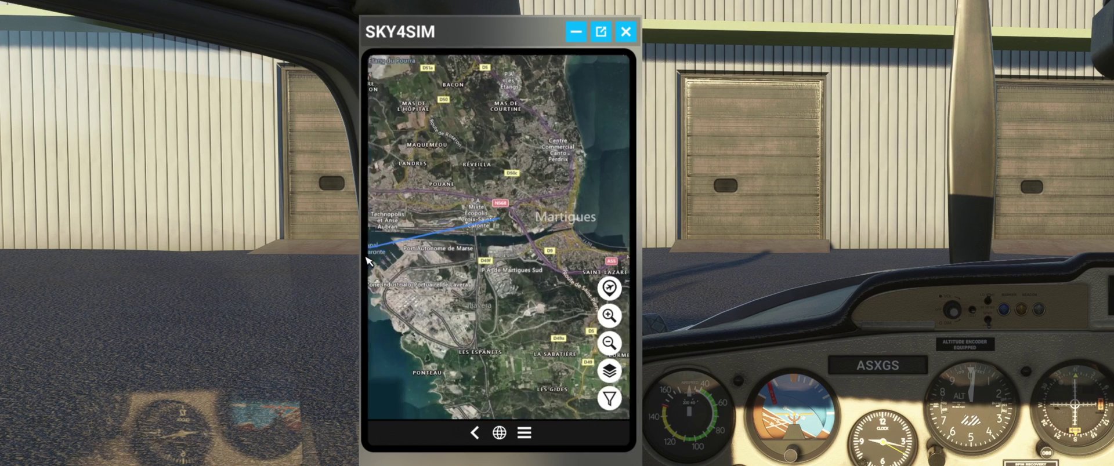
- Insert another waypoint into the final leg towards LFML, at Martigues
left_click_drag(561, 206, 487, 225)
left_click_drag(540, 243, 415, 275)
left_click_drag(535, 267, 472, 272)
scroll(451, 258, "down", 1)
scroll(452, 263, "down", 3)
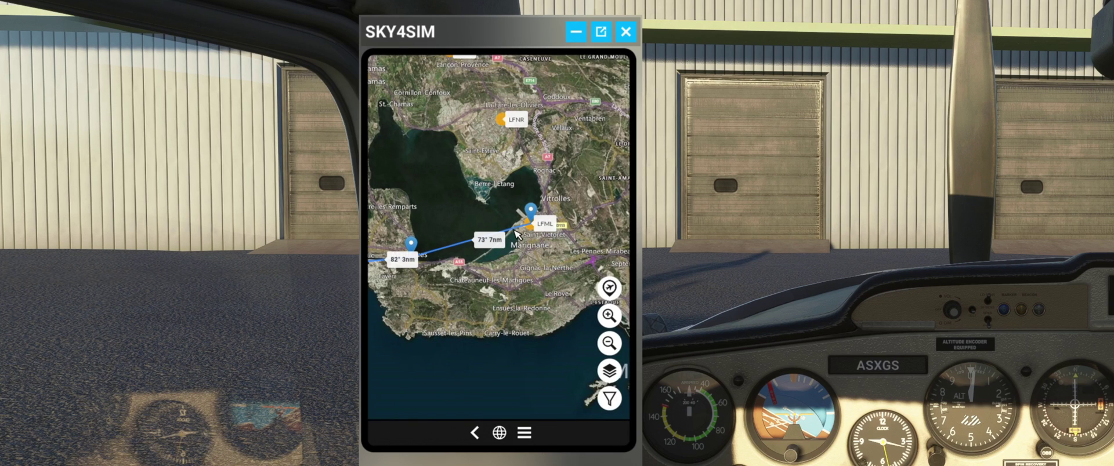
- Review the final leg into LFML and the route back west, and open the flight plan table
scroll(519, 246, "up", 5)
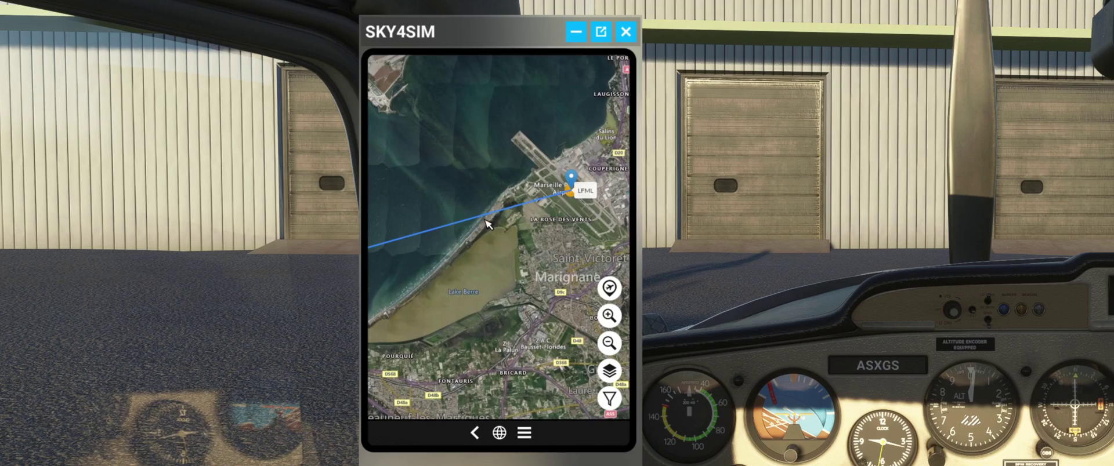
scroll(493, 218, "down", 3)
scroll(433, 292, "down", 1)
left_click_drag(433, 291, 507, 260)
left_click_drag(481, 289, 525, 292)
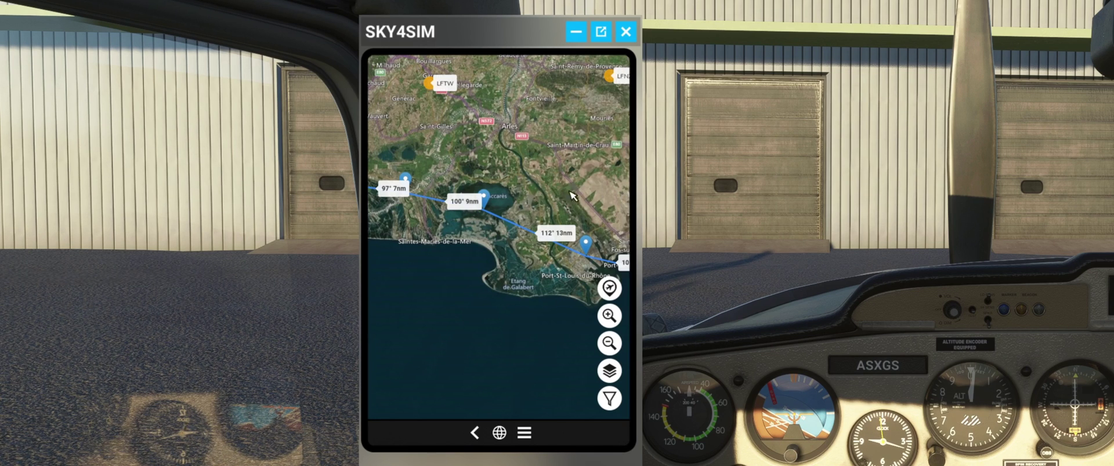
left_click(630, 198)
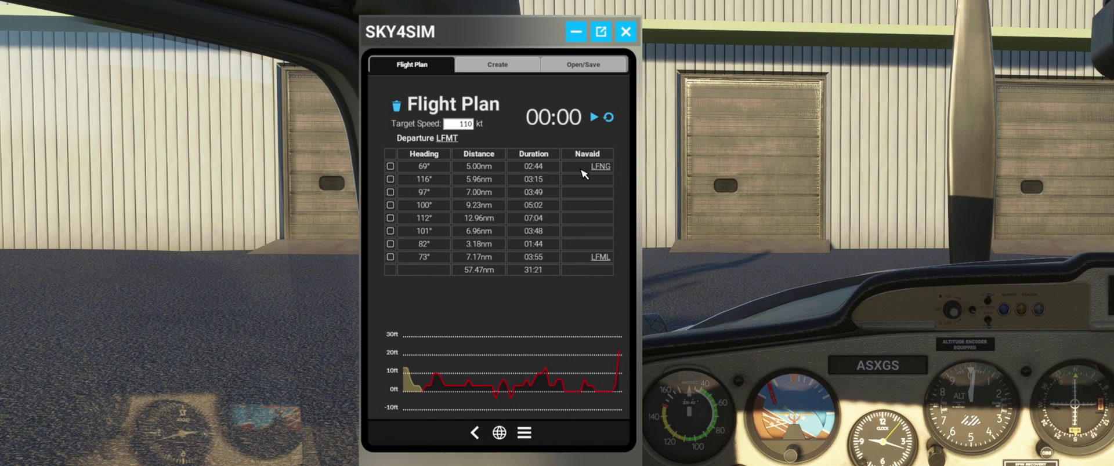
- View the departure airport LFMT's weather, wind, runway and radio details, and return to the flight plan
left_click(448, 140)
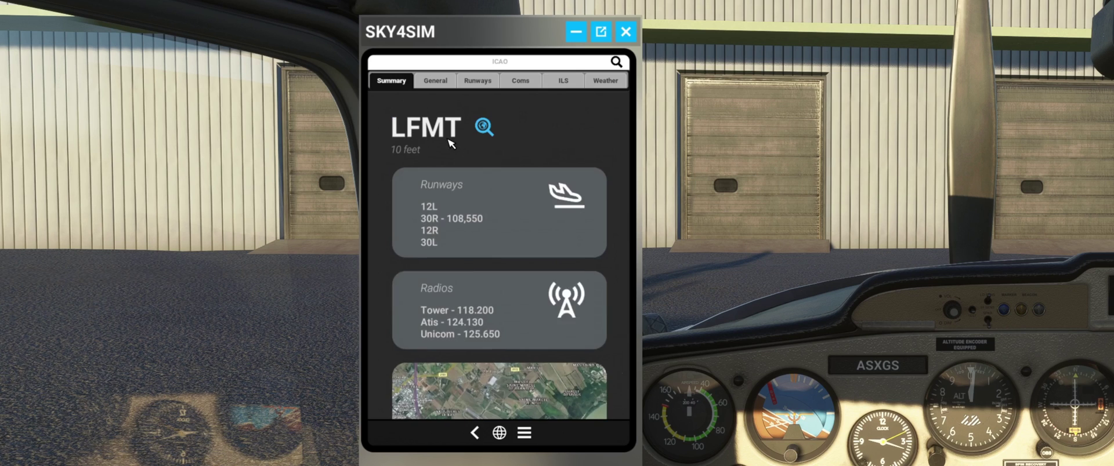
scroll(510, 199, "down", 2)
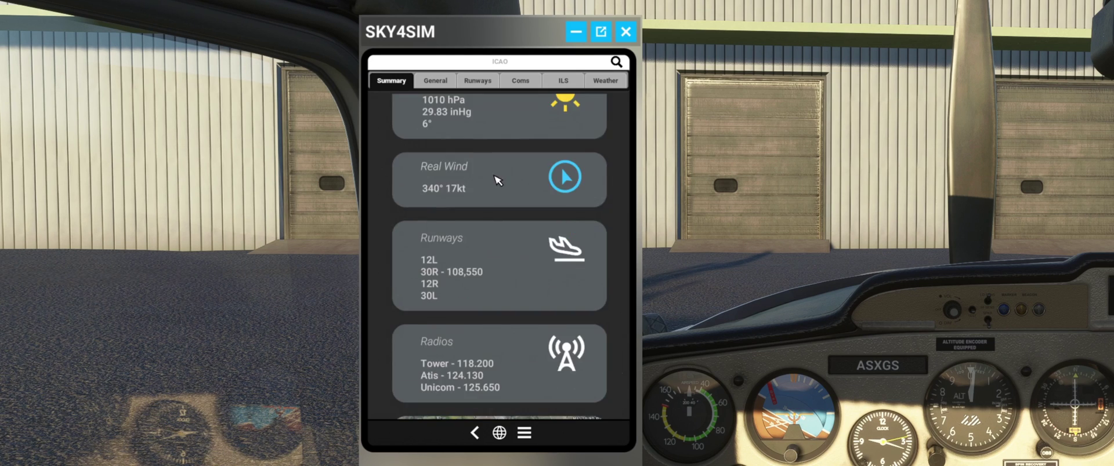
scroll(488, 197, "up", 2)
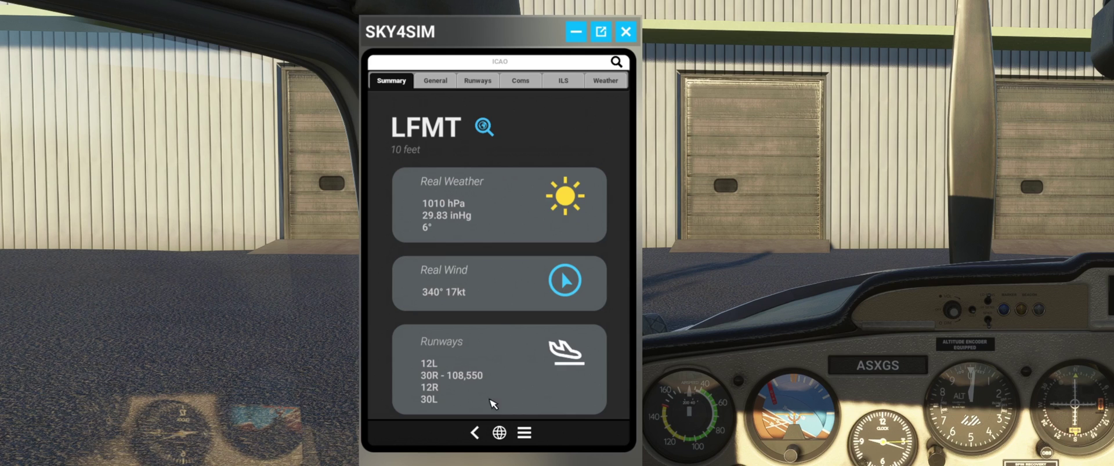
left_click(474, 435)
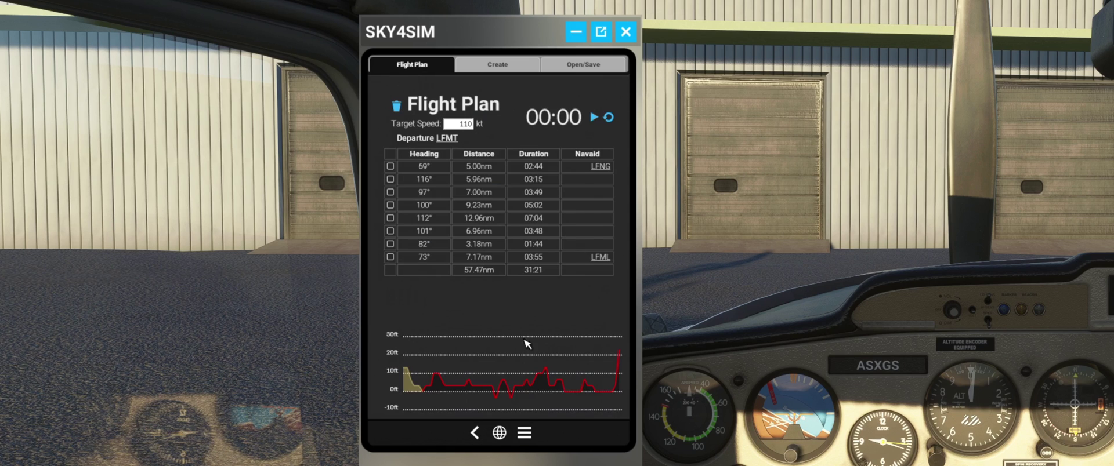
- View the LFNG airport summary down to its satellite picture, and return to the flight plan
left_click(601, 167)
scroll(499, 255, "down", 6)
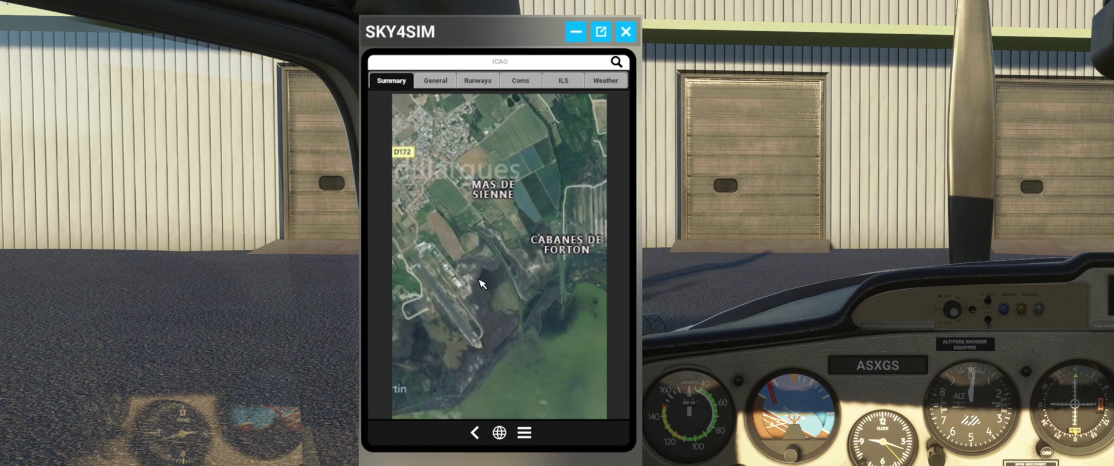
scroll(485, 288, "up", 4)
left_click(474, 433)
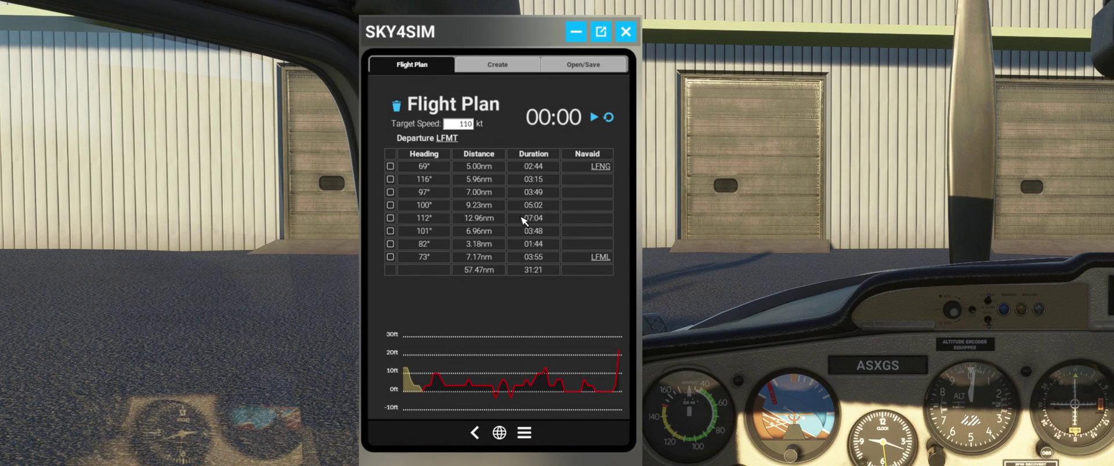
- View the destination airport LFML's summary from the flight plan
left_click(601, 258)
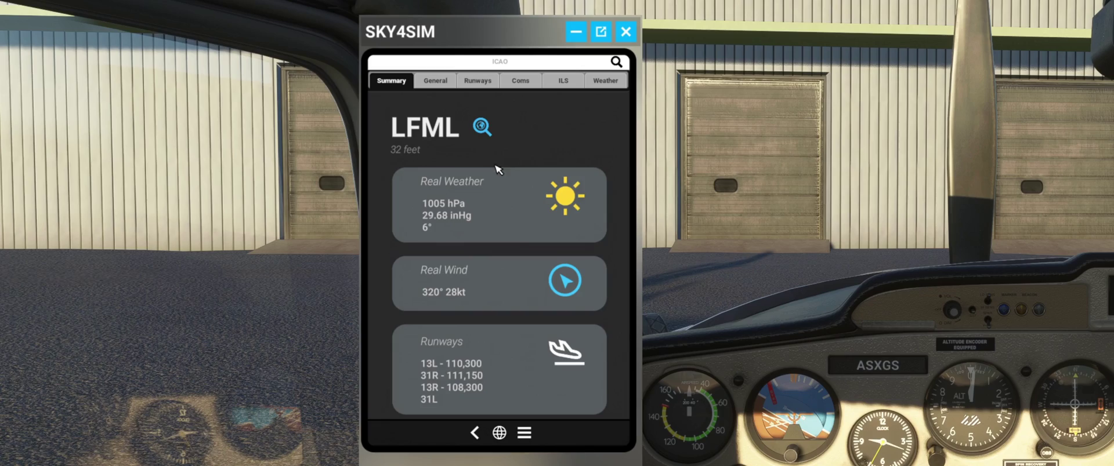
scroll(476, 293, "down", 5)
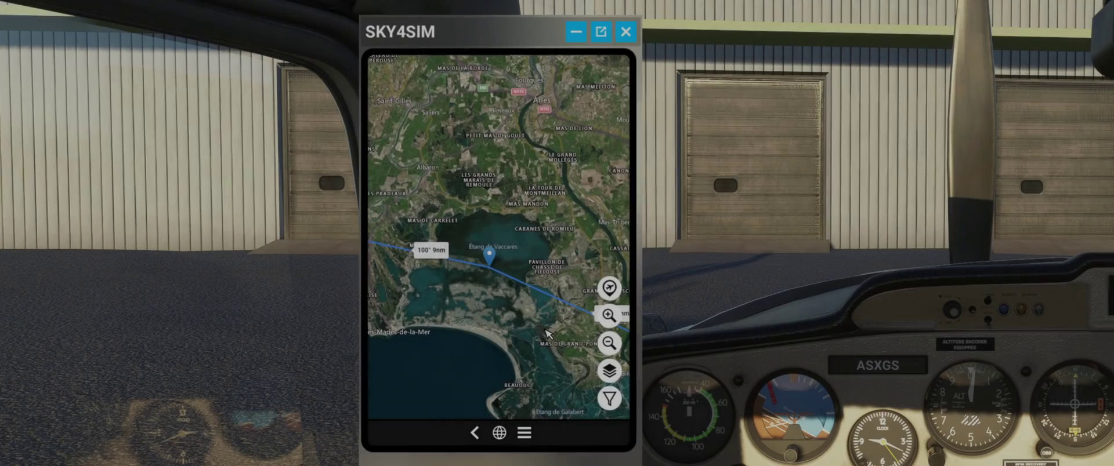
- Cycle through the map layers back to the coloured street map
scroll(534, 337, "down", 1)
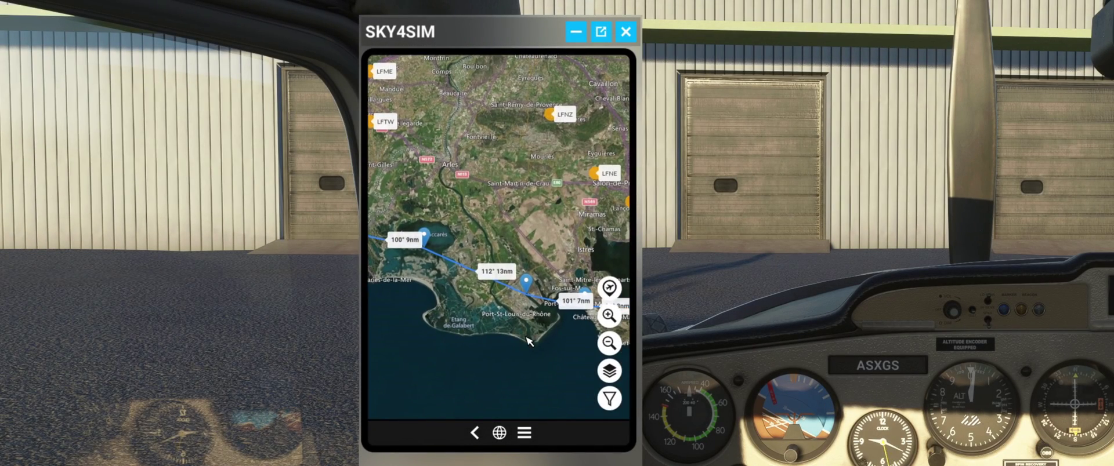
scroll(520, 322, "up", 1)
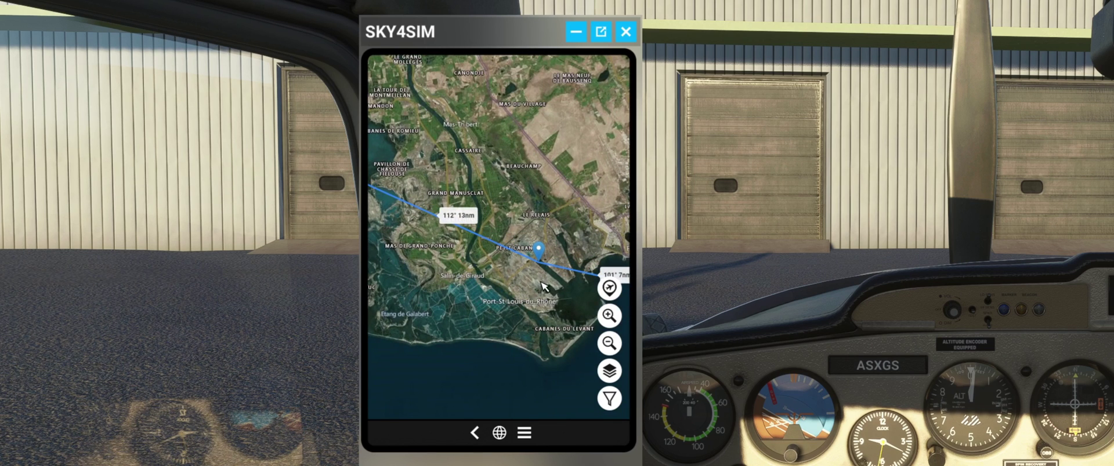
left_click(615, 372)
left_click(615, 371)
left_click(615, 371)
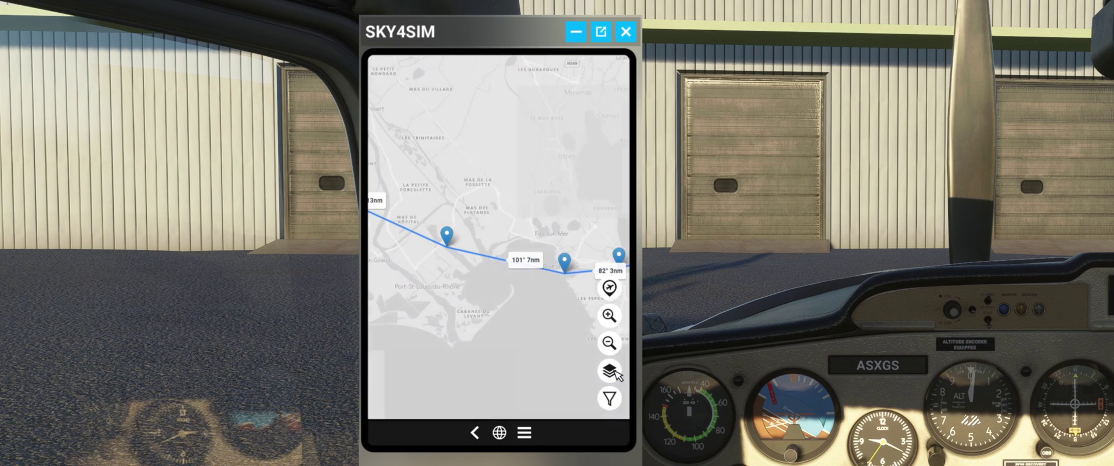
left_click(615, 371)
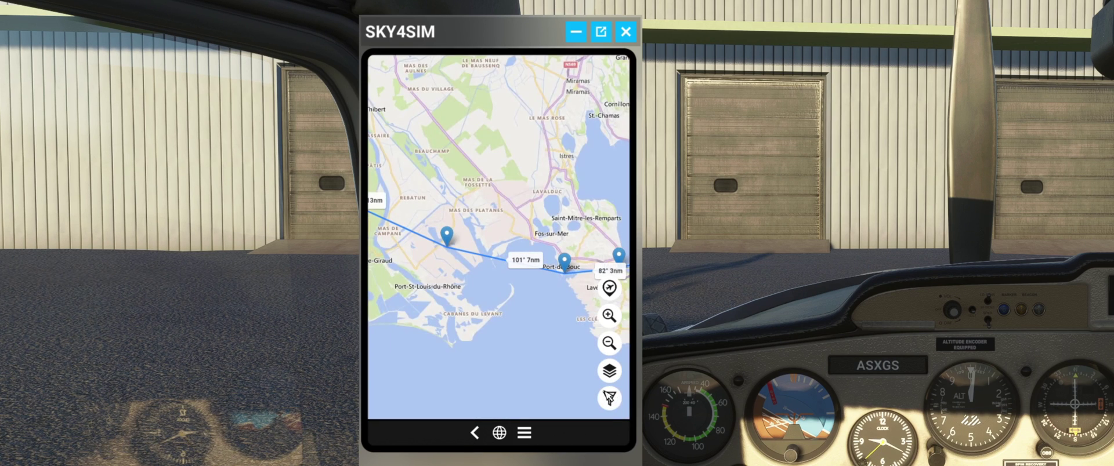
- Enable the VOR and NDB filters on the map and close the filter settings
left_click(610, 398)
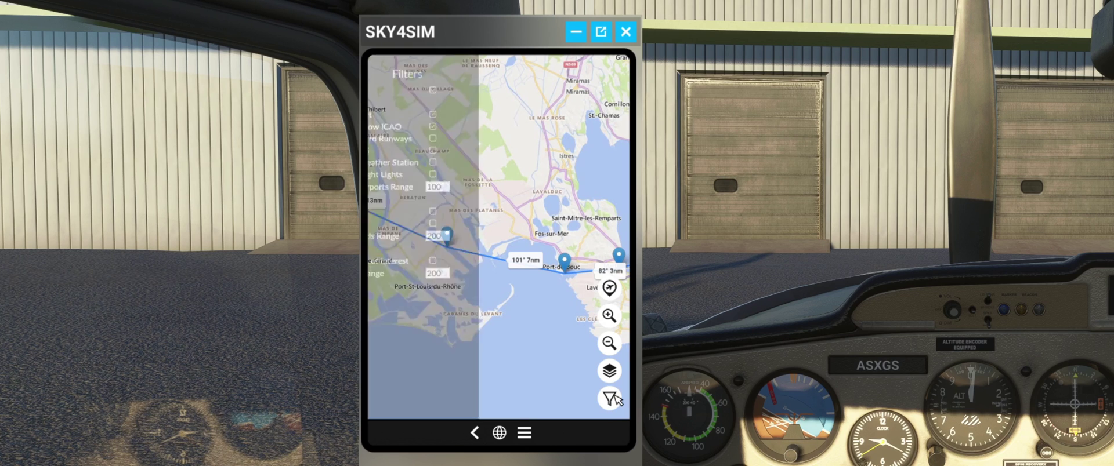
left_click(474, 212)
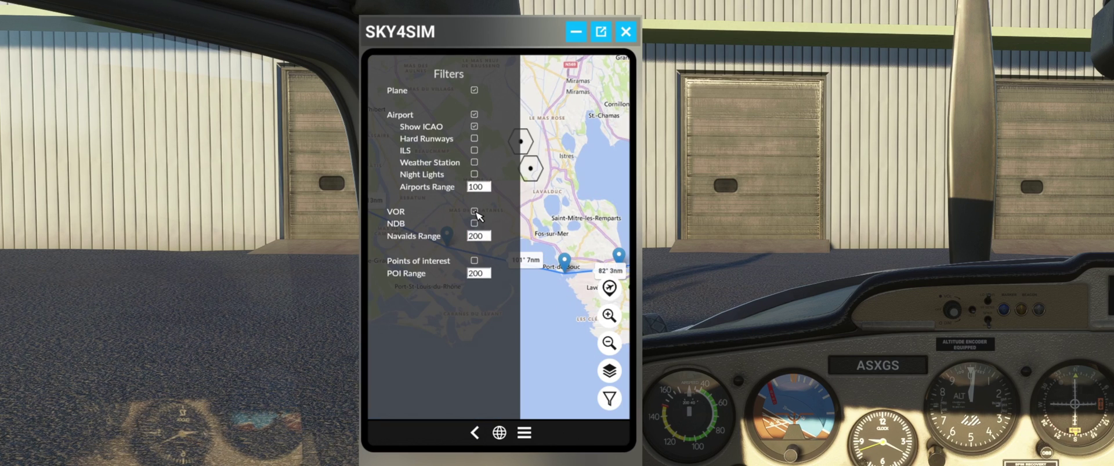
left_click(474, 223)
left_click(564, 326)
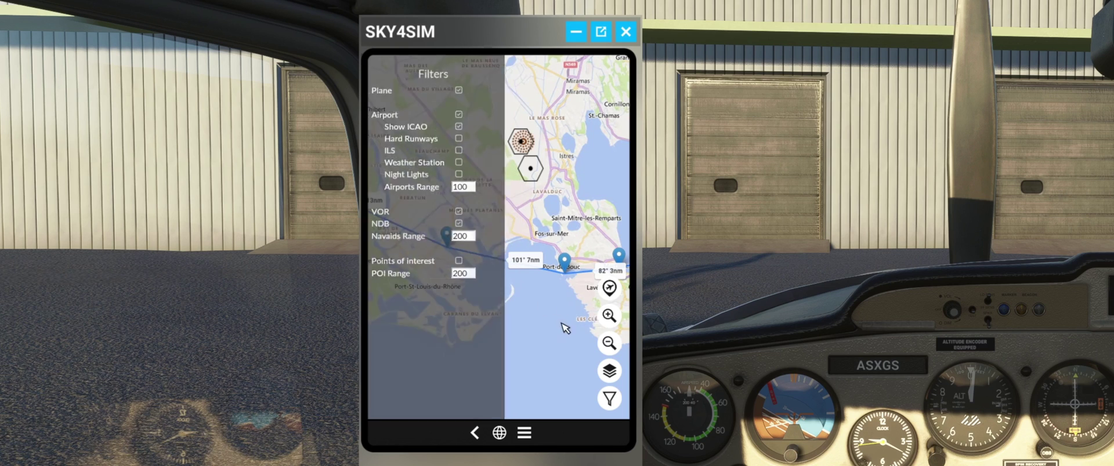
- Move the Martigues waypoint onto the MTG VOR and delete the Port-de-Bouc waypoint
left_click_drag(563, 328, 482, 290)
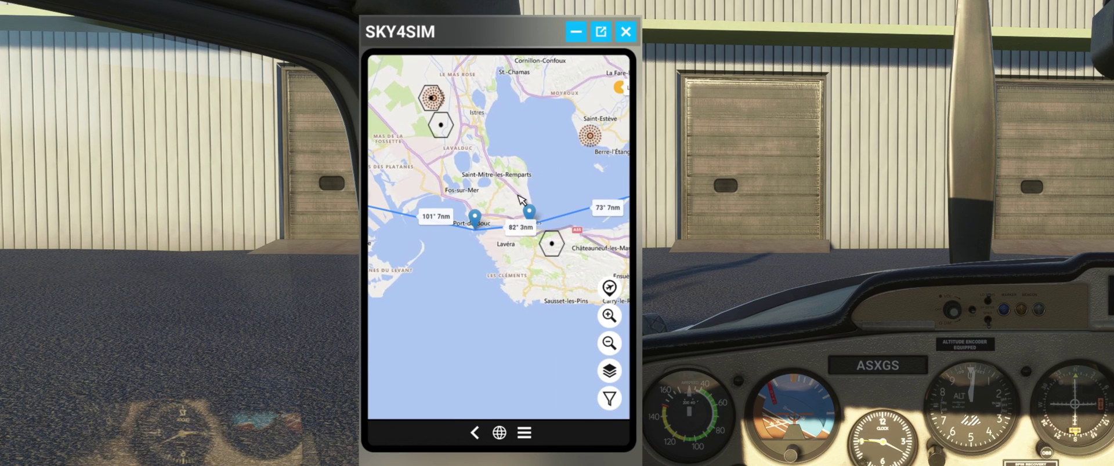
left_click_drag(530, 213, 551, 233)
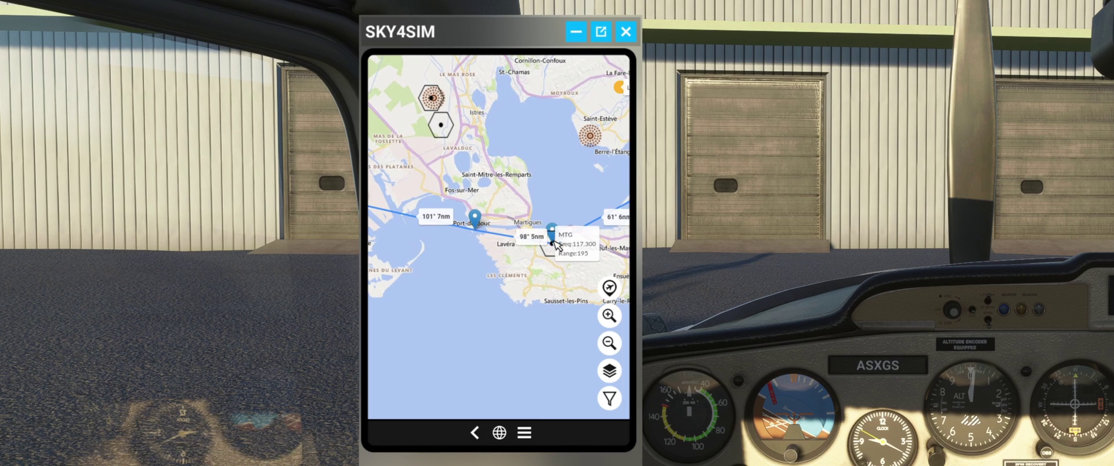
right_click(477, 221)
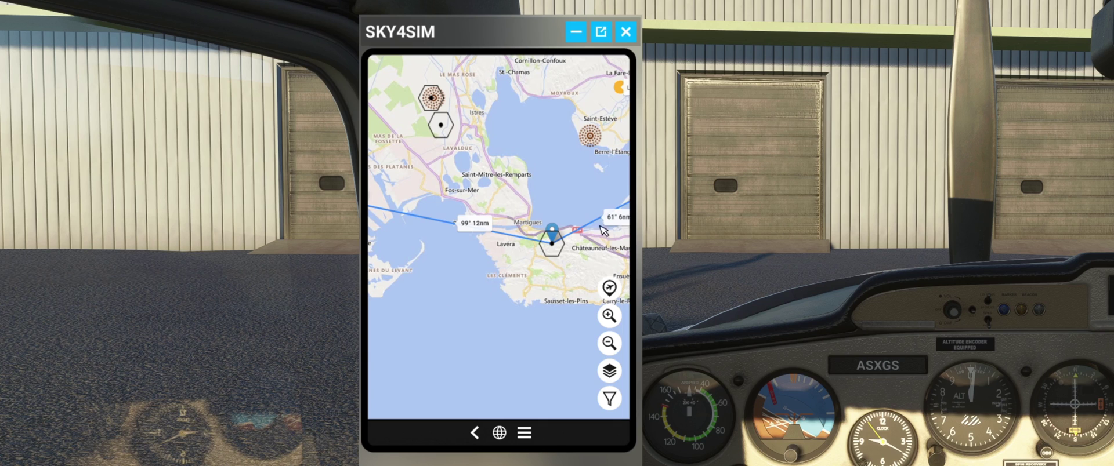
- Delete the waypoint at the harbour dock north-east of Port-St-Louis-du-Rhône, checking the flight plan table before and after
left_click(630, 183)
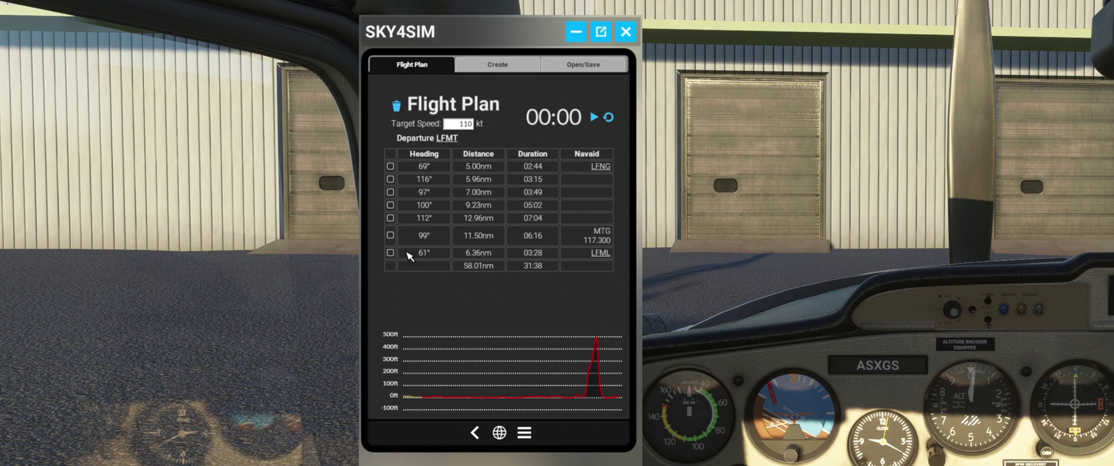
left_click(373, 258)
left_click_drag(423, 281, 446, 282)
scroll(498, 304, "down", 1)
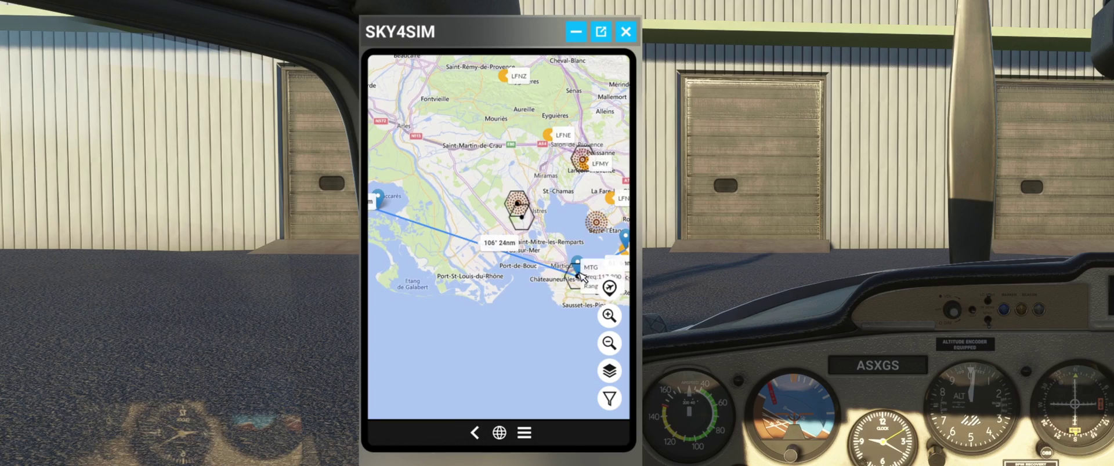
left_click(629, 227)
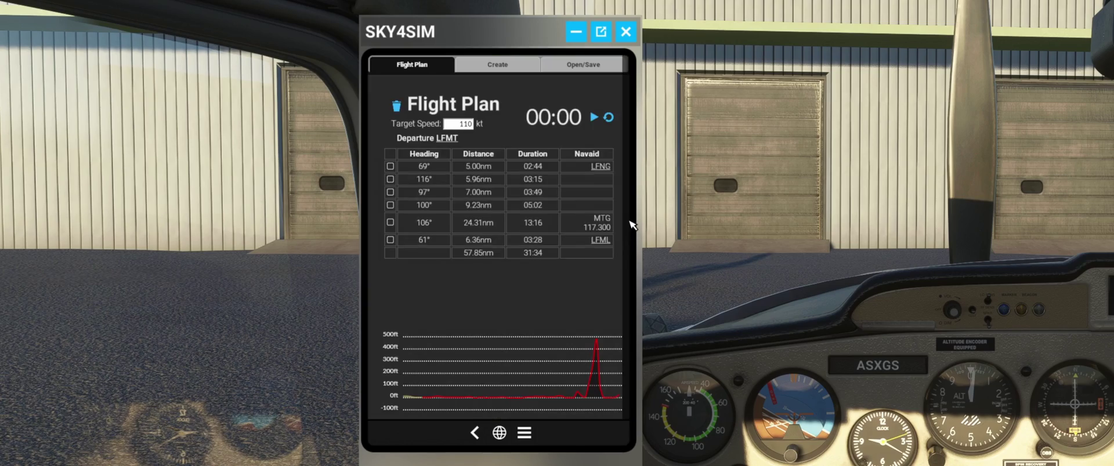